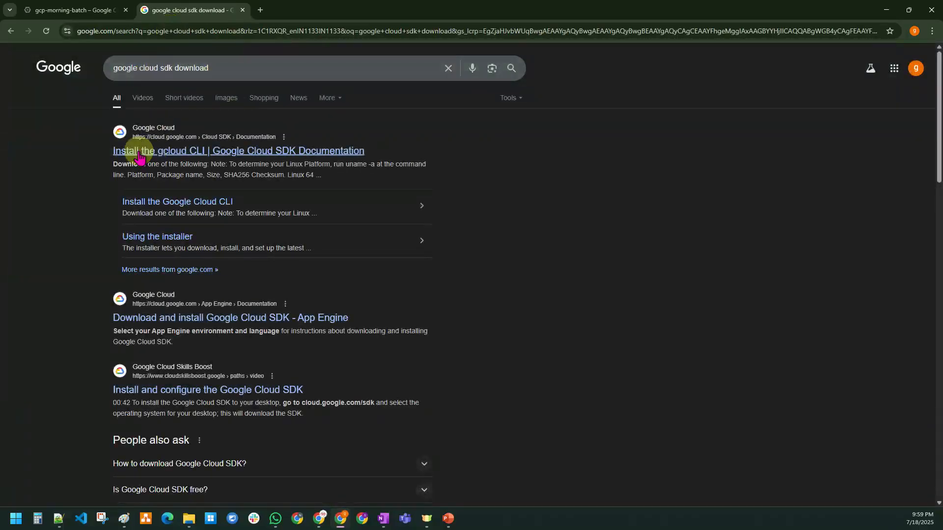
Step: Zoom the results, open 'Install the gcloud CLI' and scroll to Installation instructions
{"action": "key", "text": "ctrl+plus"}
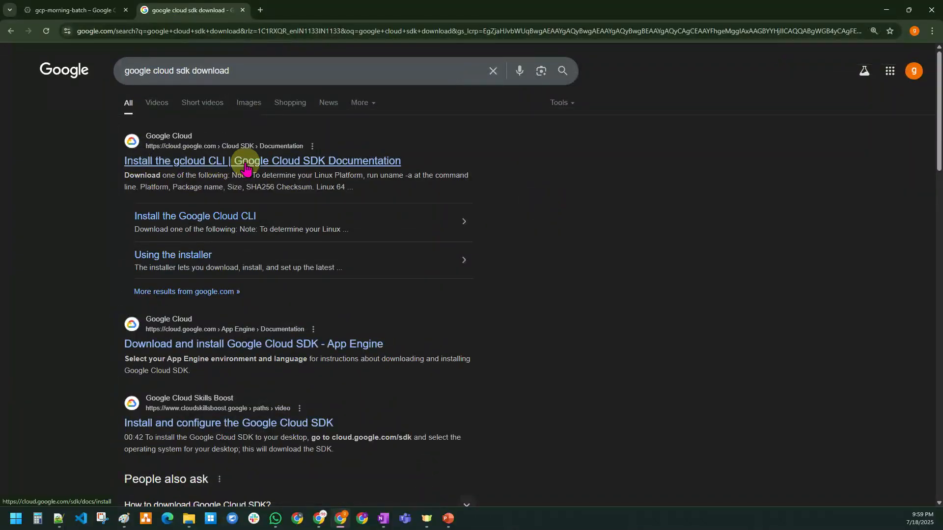
{"action": "left_click", "coordinate": [285, 169]}
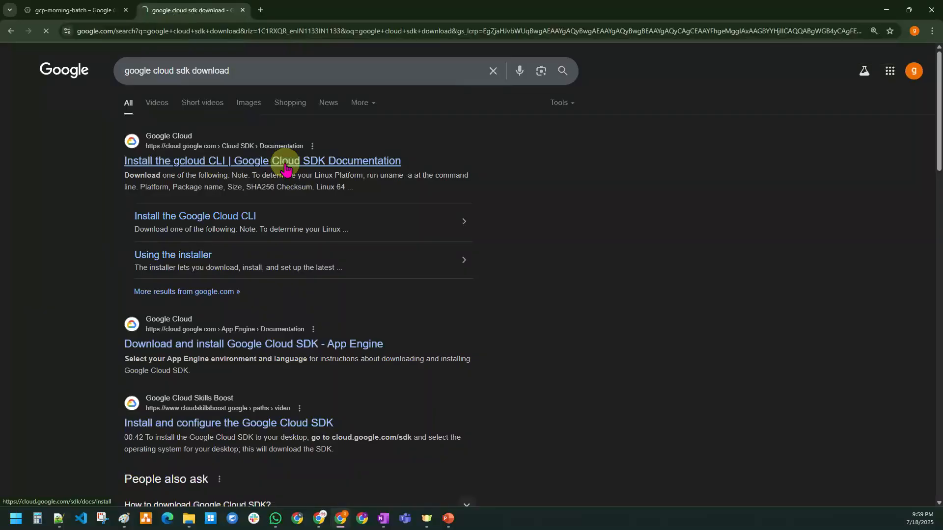
{"action": "scroll", "coordinate": [286, 168], "scroll_direction": "down", "scroll_amount": 3}
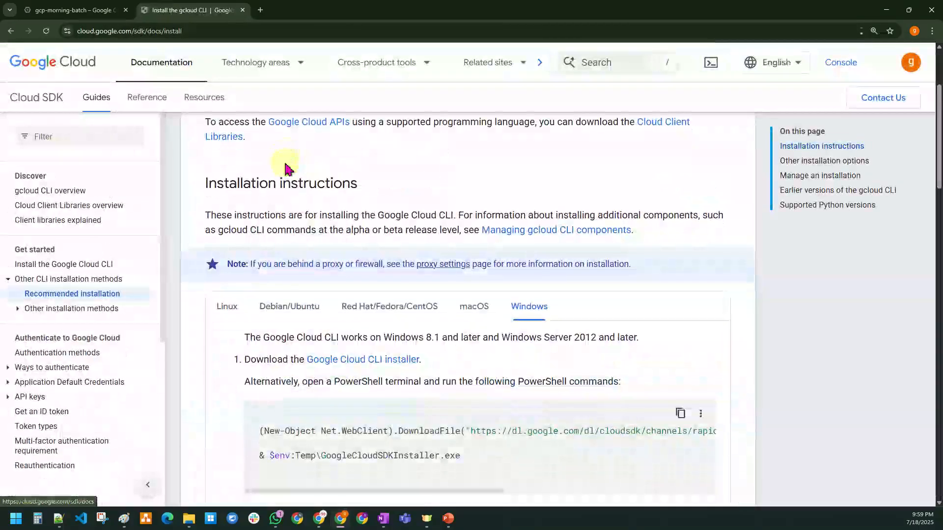
{"action": "left_click_drag", "start_coordinate": [205, 184], "coordinate": [364, 184]}
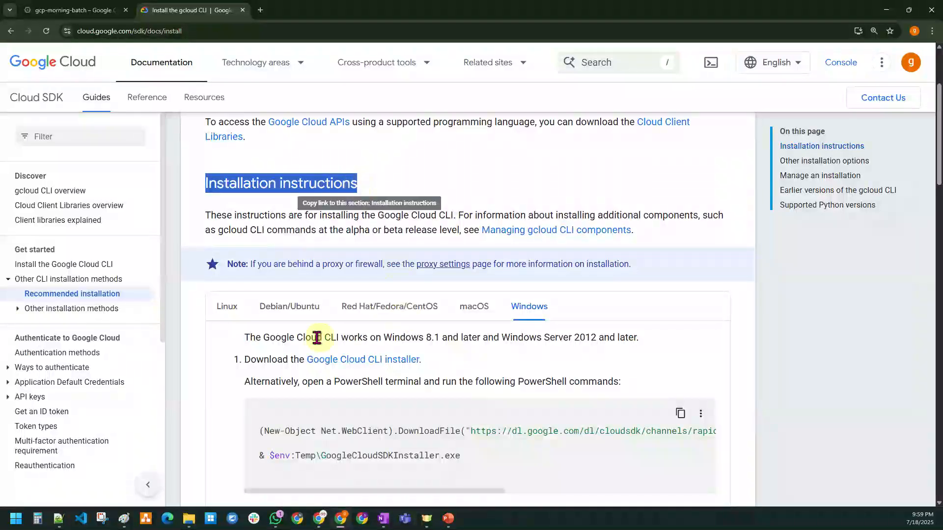
{"action": "scroll", "coordinate": [316, 338], "scroll_direction": "down", "scroll_amount": 2}
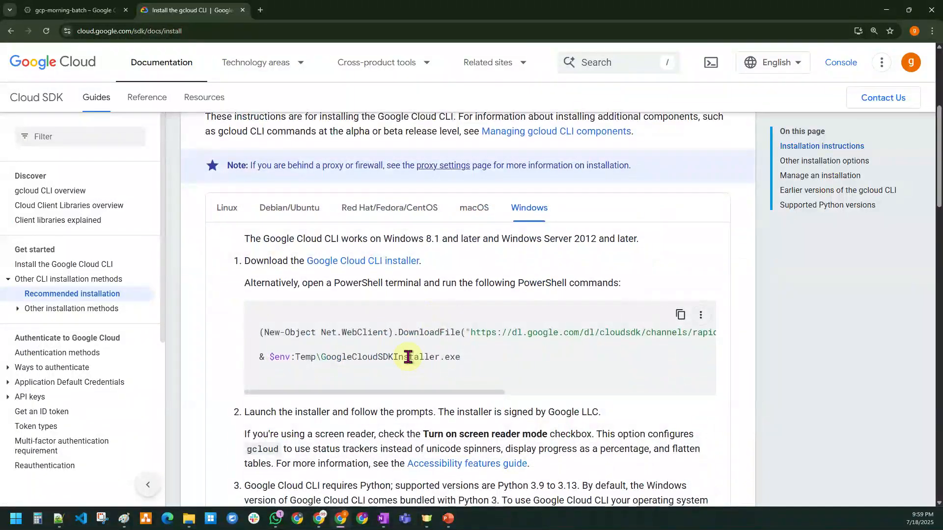
{"action": "scroll", "coordinate": [408, 357], "scroll_direction": "down", "scroll_amount": 1}
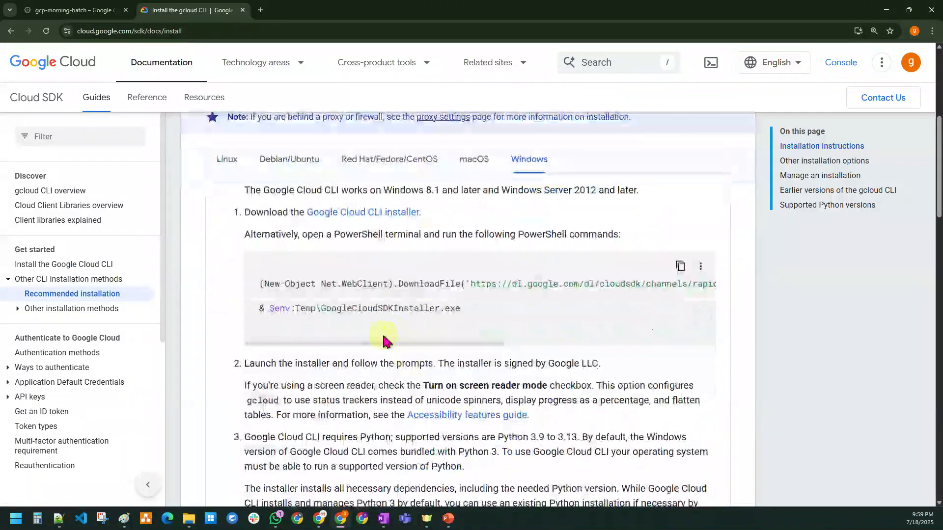
Step: Browse the Linux, Debian/Ubuntu, Red Hat and macOS tabs, then settle on Windows instructions
{"action": "left_click", "coordinate": [229, 165]}
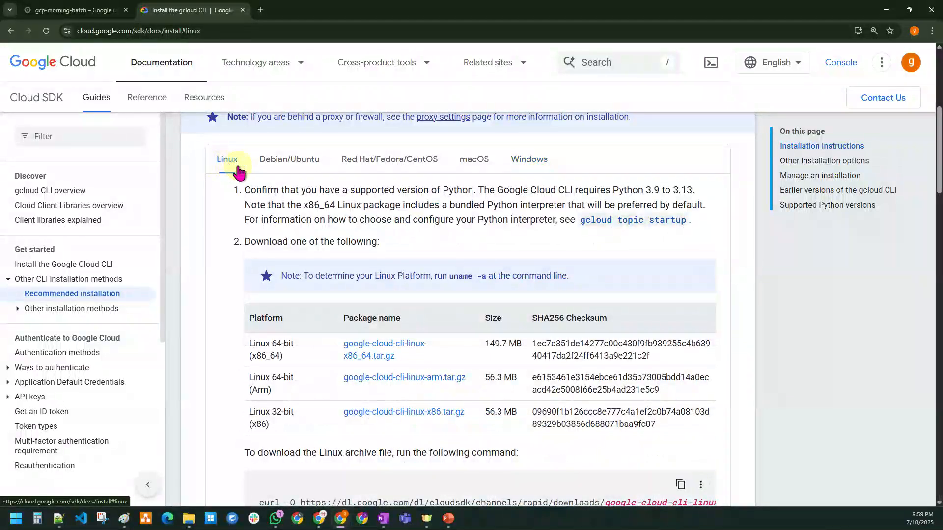
{"action": "left_click", "coordinate": [303, 169]}
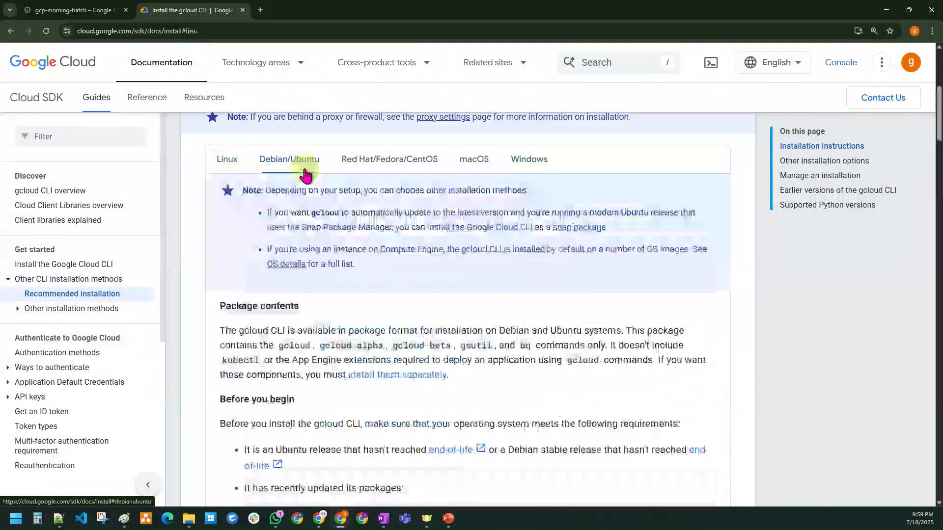
{"action": "left_click", "coordinate": [363, 166]}
{"action": "left_click", "coordinate": [473, 162]}
{"action": "left_click", "coordinate": [527, 166]}
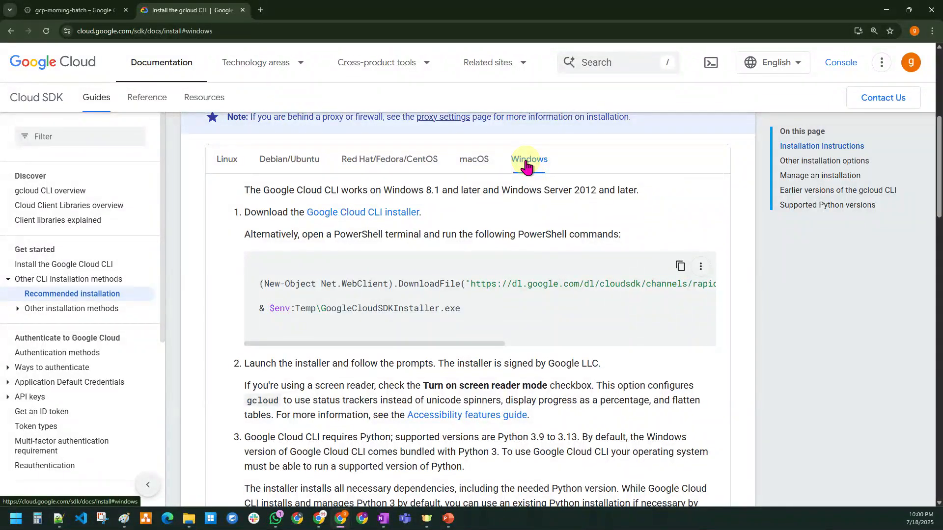
{"action": "left_click_drag", "start_coordinate": [572, 165], "coordinate": [510, 163]}
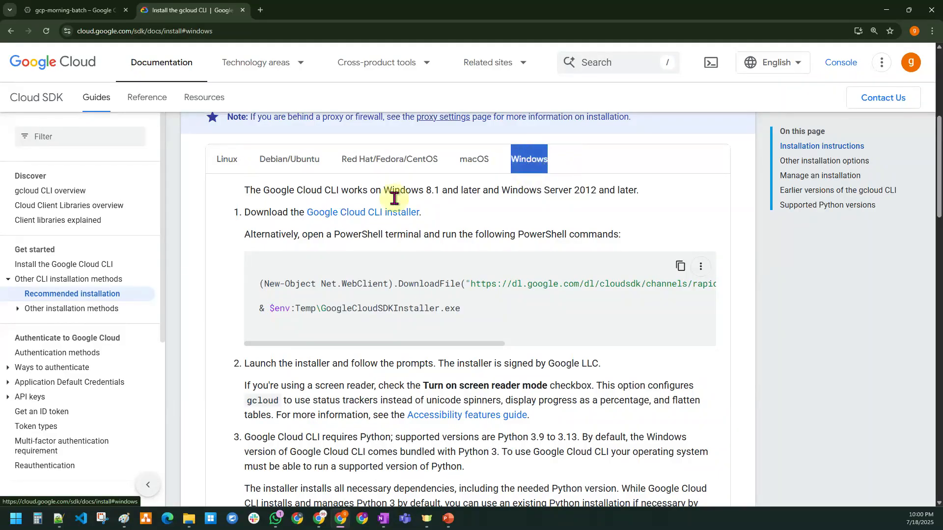
{"action": "left_click_drag", "start_coordinate": [240, 215], "coordinate": [301, 231]}
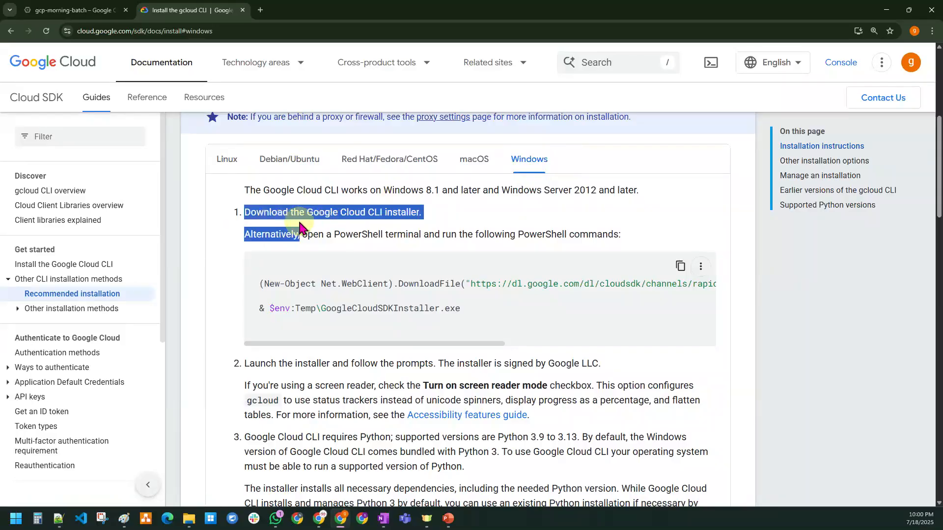
{"action": "left_click", "coordinate": [470, 211]}
Step: Download the CLI installer and run GoogleCloudSDKInstaller (18).exe from the maximized Downloads folder
{"action": "left_click", "coordinate": [373, 214]}
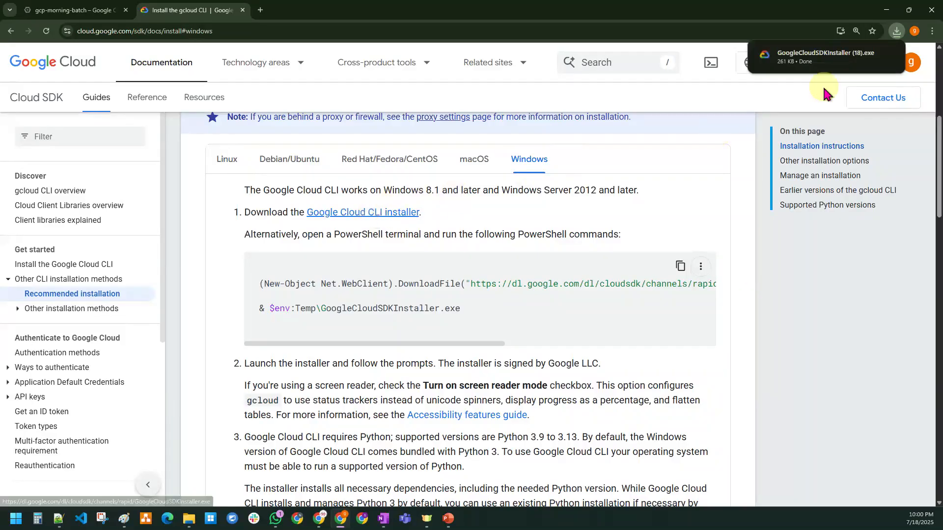
{"action": "mouse_move", "coordinate": [824, 60]}
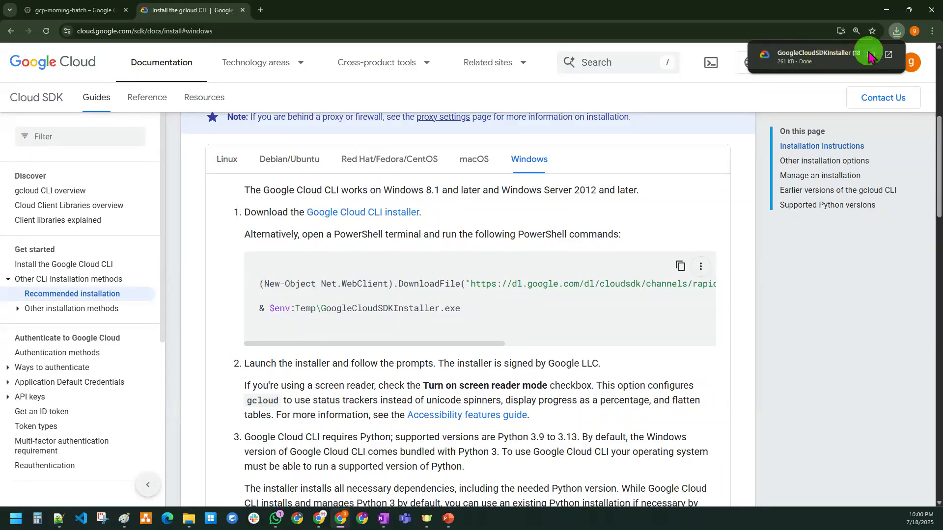
{"action": "left_click", "coordinate": [888, 54]}
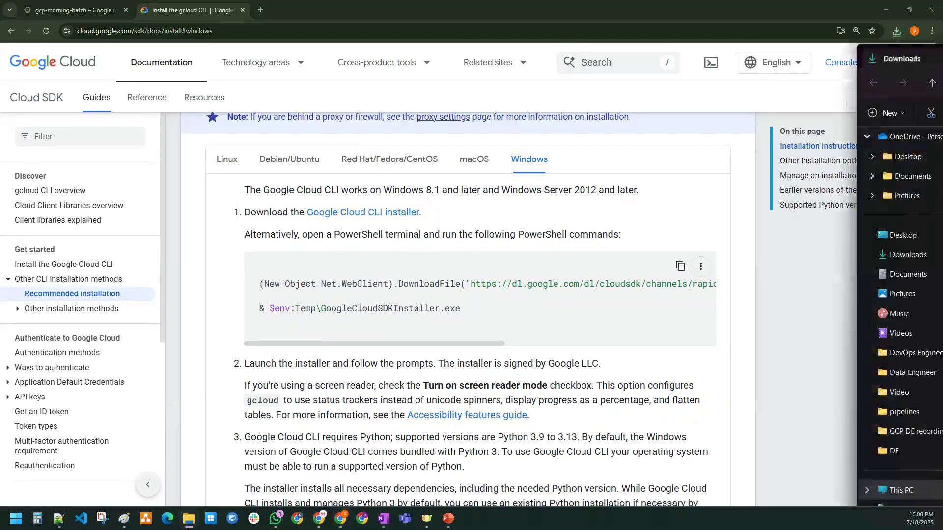
{"action": "left_click_drag", "start_coordinate": [942, 109], "coordinate": [435, 112]}
{"action": "double_click", "coordinate": [483, 107]}
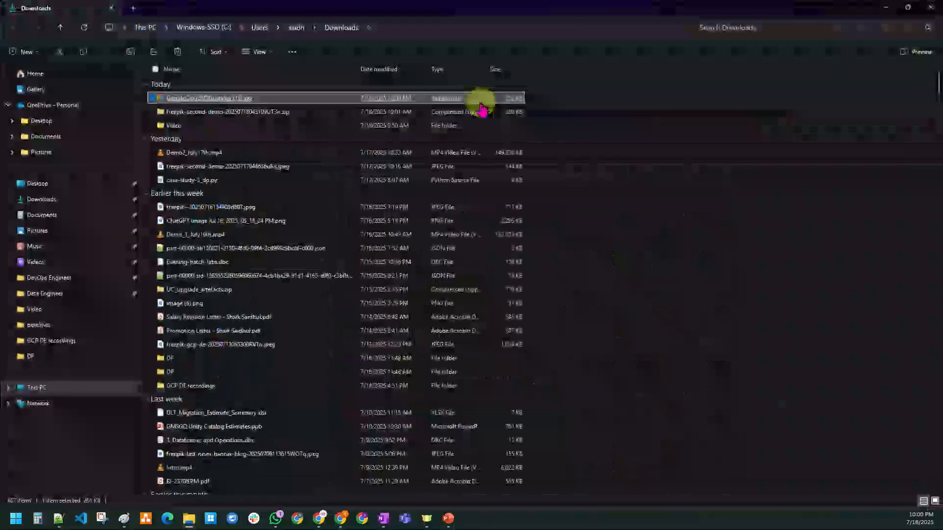
{"action": "double_click", "coordinate": [194, 99]}
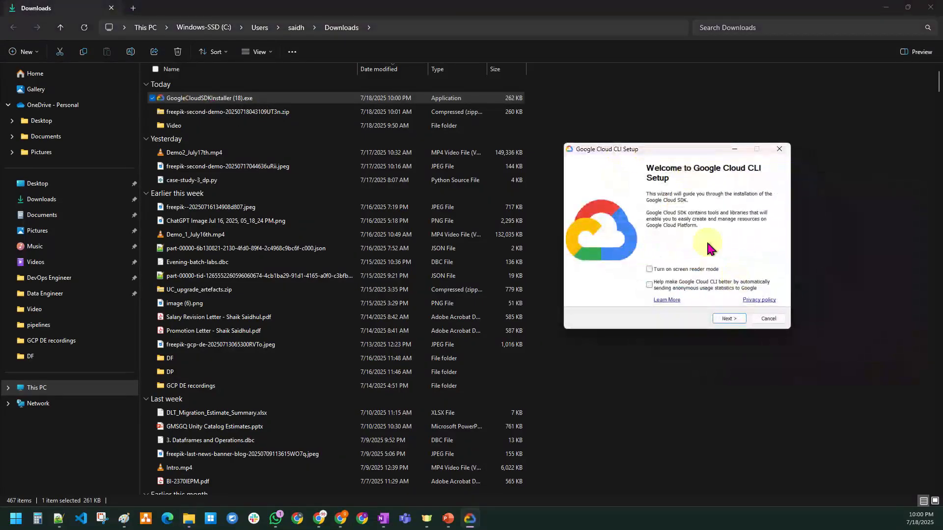
Step: Advance past the welcome and license pages to the components page, then cancel setup
{"action": "left_click", "coordinate": [732, 319]}
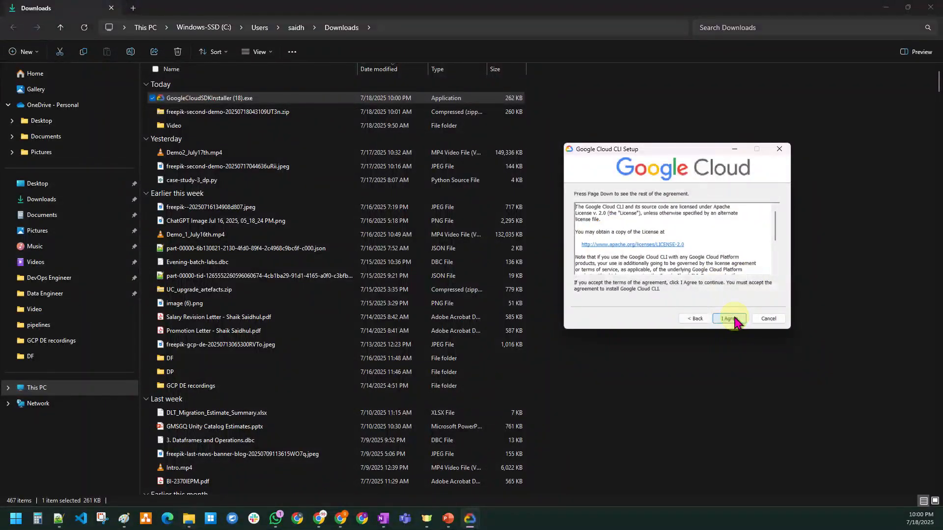
{"action": "left_click", "coordinate": [730, 319]}
{"action": "left_click", "coordinate": [730, 319]}
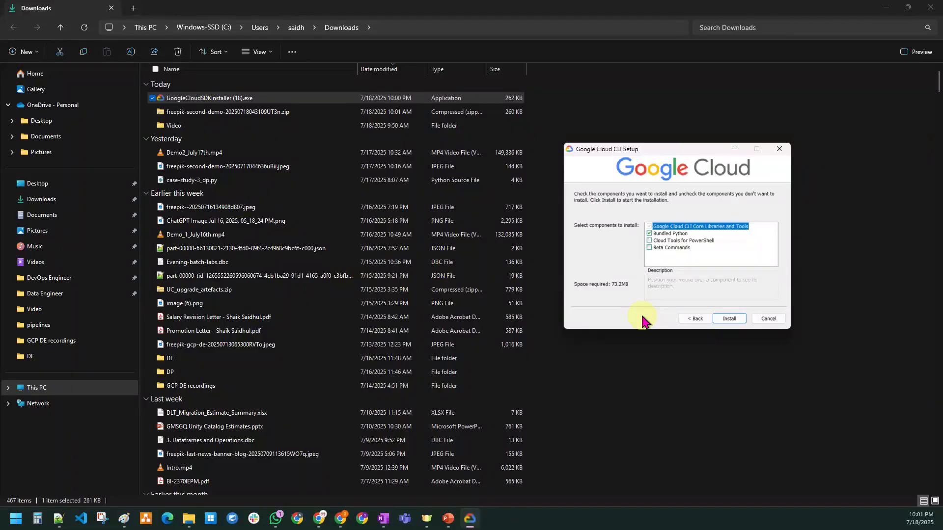
{"action": "left_click", "coordinate": [769, 318]}
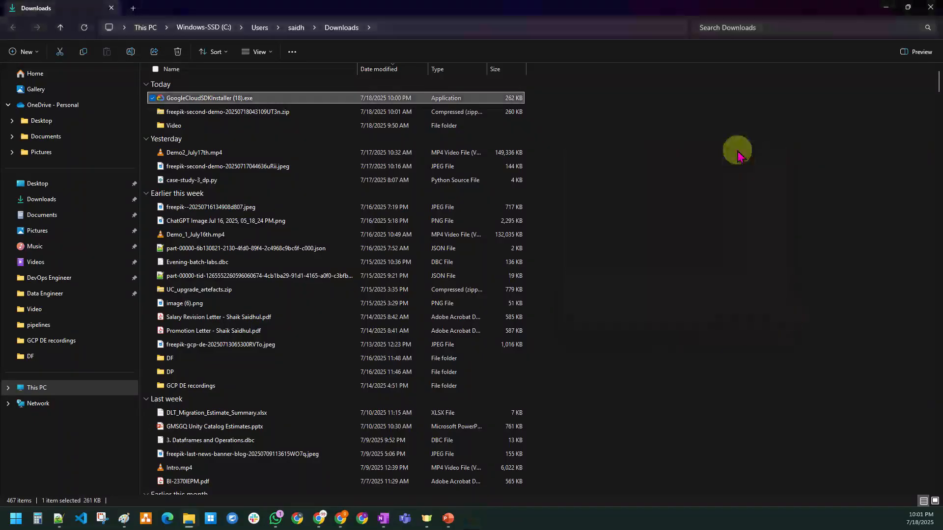
Step: Launch Google Cloud SDK Shell via a Start search for 'sdk', then minimize Explorer and the shell
{"action": "left_click", "coordinate": [16, 522]}
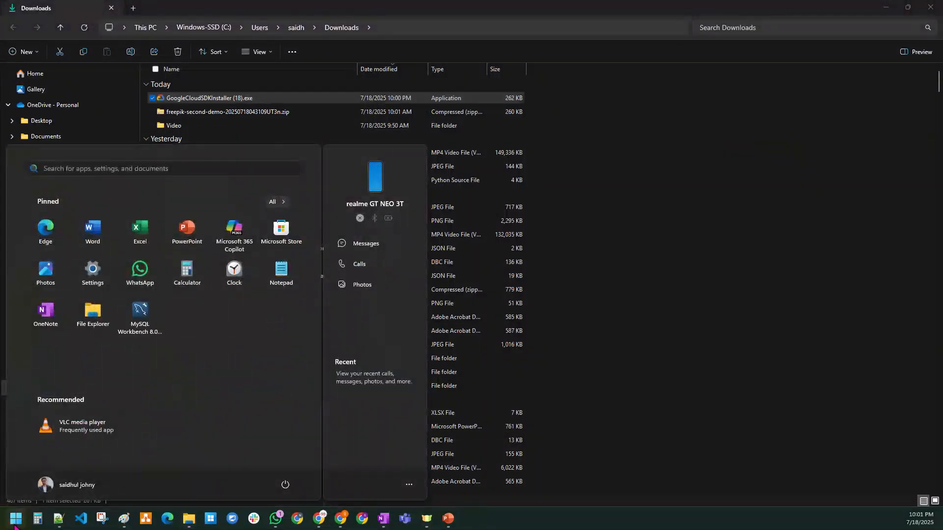
{"action": "type", "text": "sdk"}
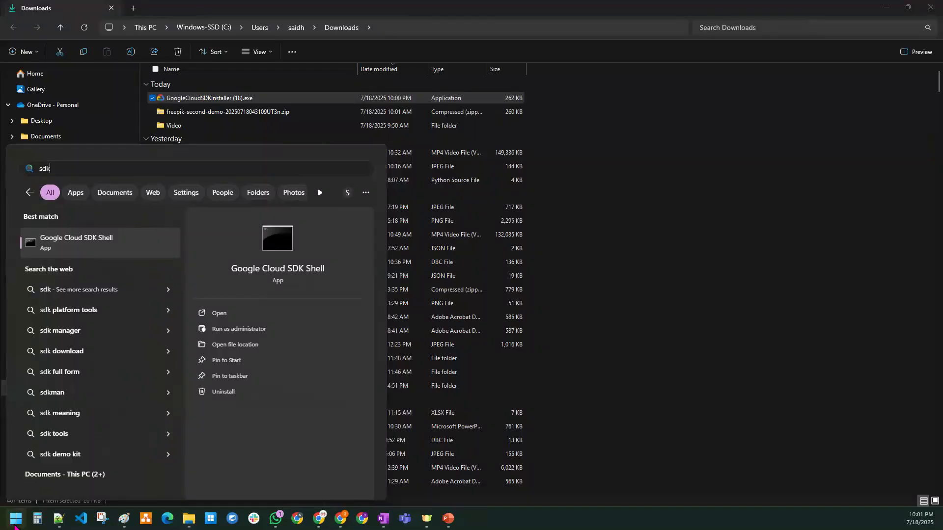
{"action": "left_click", "coordinate": [104, 246]}
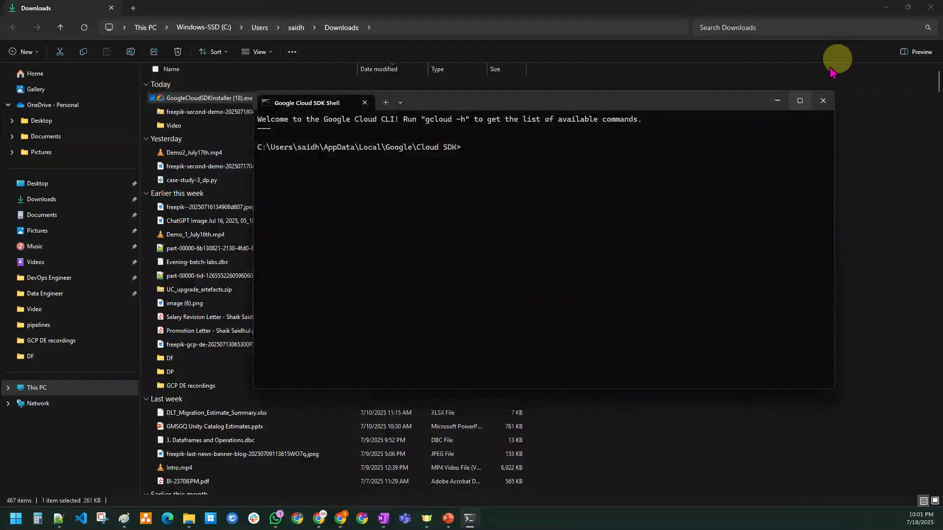
{"action": "left_click", "coordinate": [886, 7]}
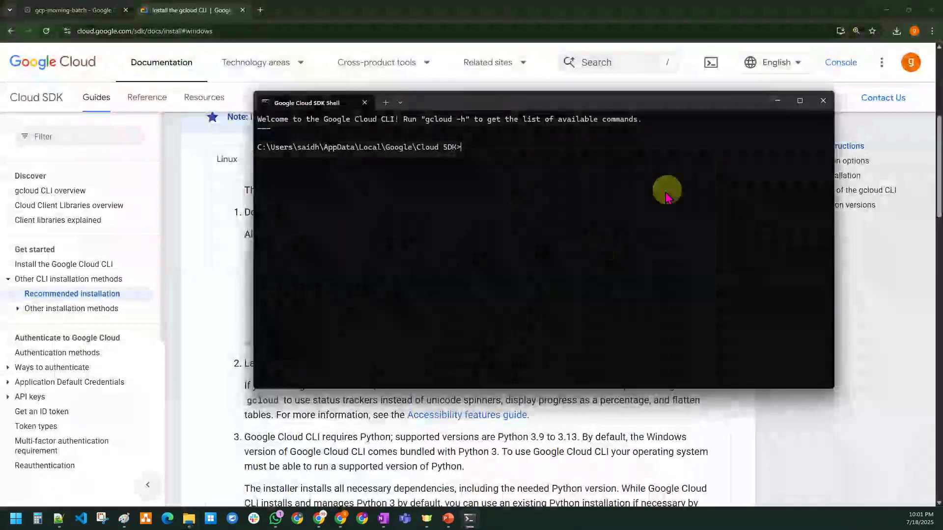
{"action": "left_click", "coordinate": [778, 100]}
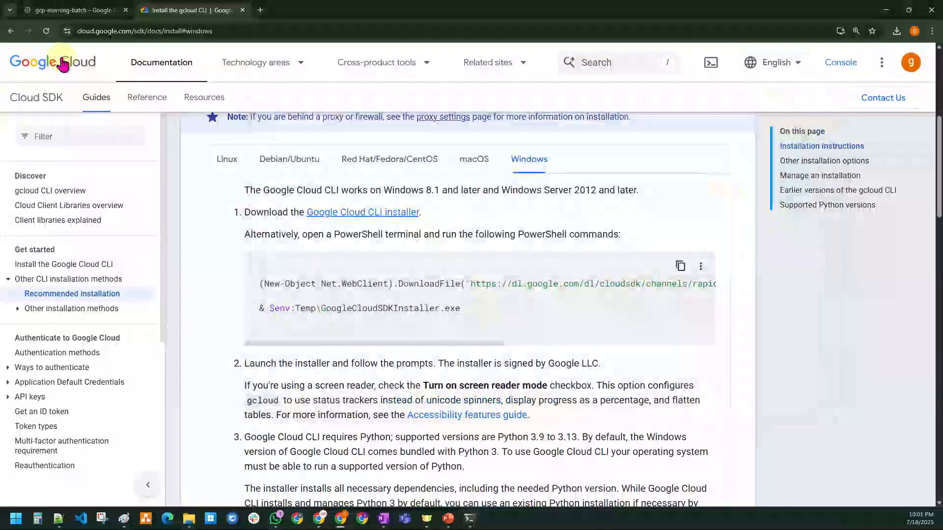
Step: Activate and authorize Cloud Shell for gcp-morning-batch, then resize the terminal panel
{"action": "left_click", "coordinate": [58, 9]}
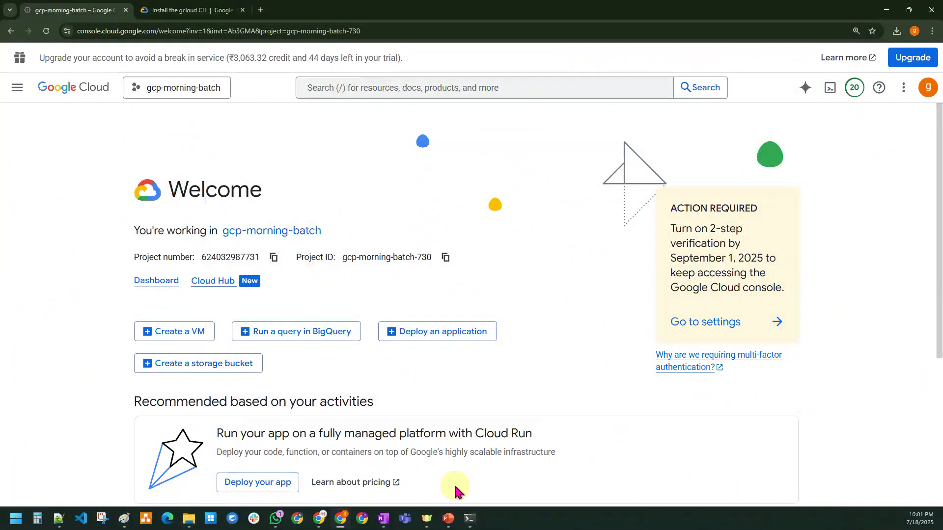
{"action": "left_click", "coordinate": [470, 521]}
{"action": "left_click", "coordinate": [472, 523]}
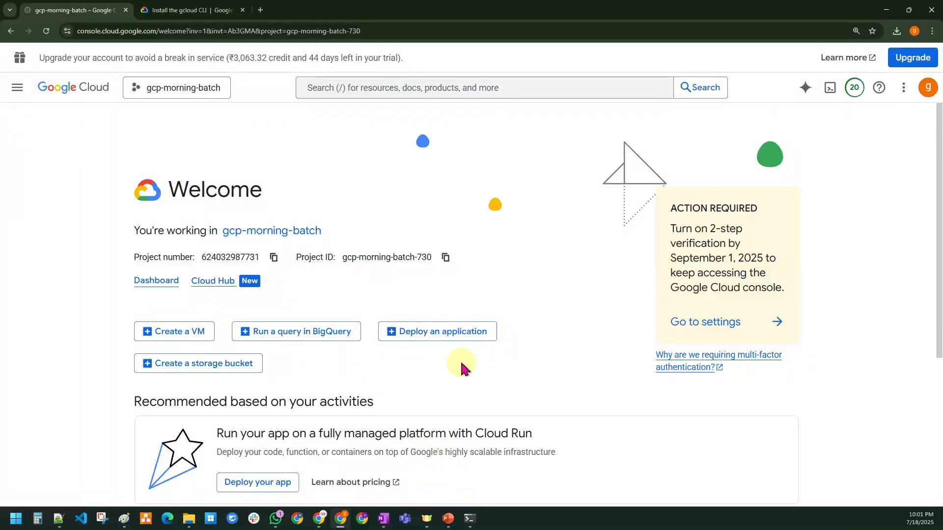
{"action": "left_click", "coordinate": [829, 91]}
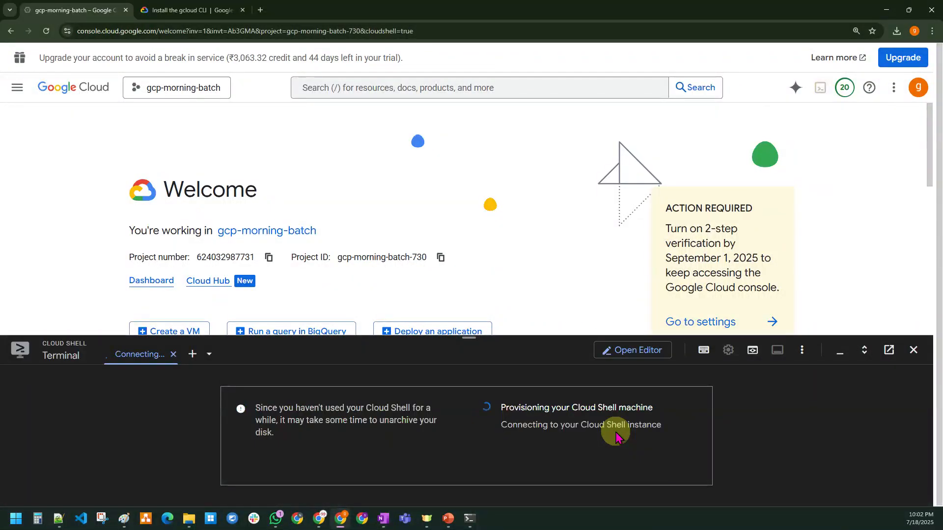
{"action": "left_click", "coordinate": [585, 463]}
{"action": "left_click_drag", "start_coordinate": [470, 339], "coordinate": [463, 185]}
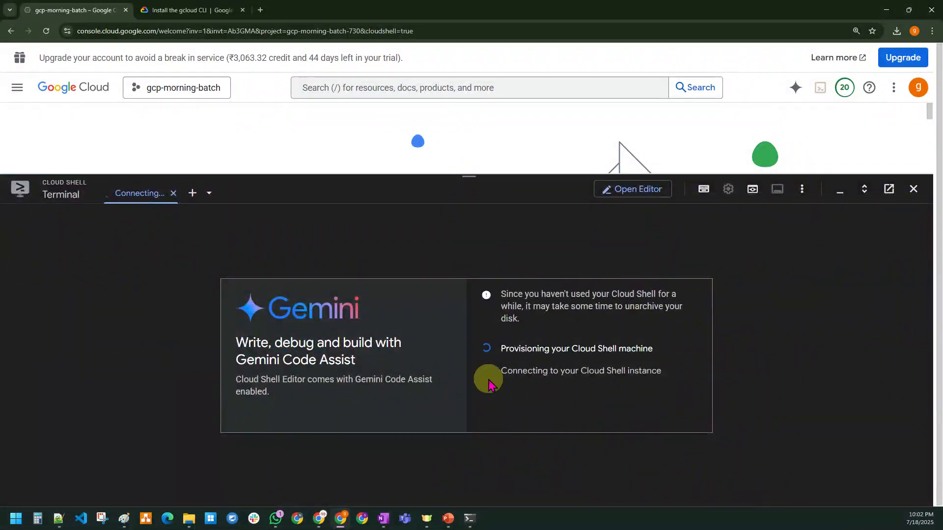
{"action": "mouse_move", "coordinate": [478, 177]}
{"action": "left_mouse_down"}
{"action": "mouse_move", "coordinate": [481, 328]}
{"action": "mouse_move", "coordinate": [486, 257]}
{"action": "mouse_move", "coordinate": [472, 167]}
{"action": "left_mouse_up"}
Step: End the slideshow without keeping ink annotations and bring the console browser back
{"action": "left_click", "coordinate": [339, 520]}
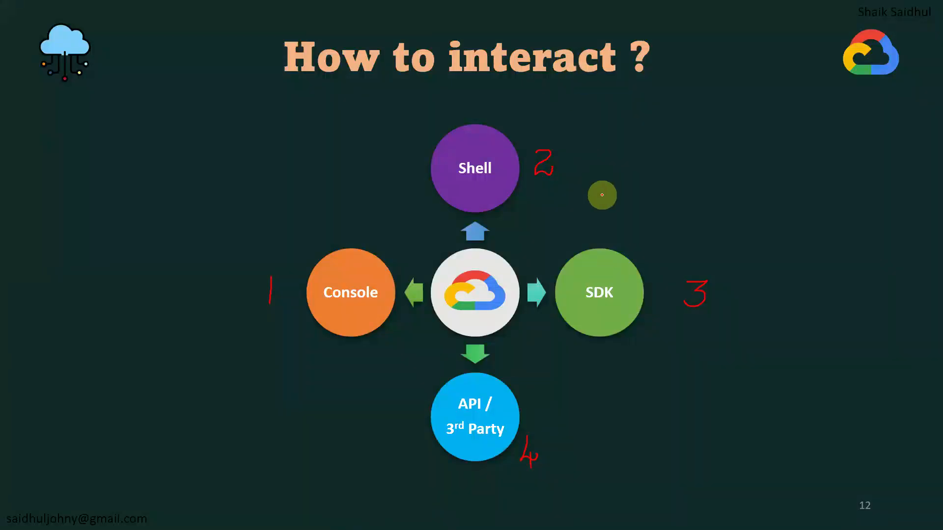
{"action": "key", "text": "Escape"}
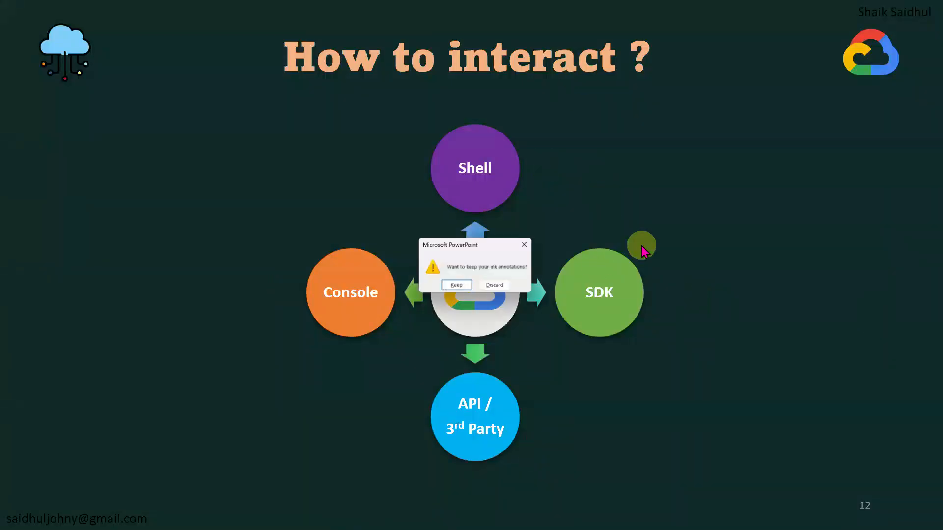
{"action": "left_click", "coordinate": [495, 285]}
{"action": "key", "text": "super+d"}
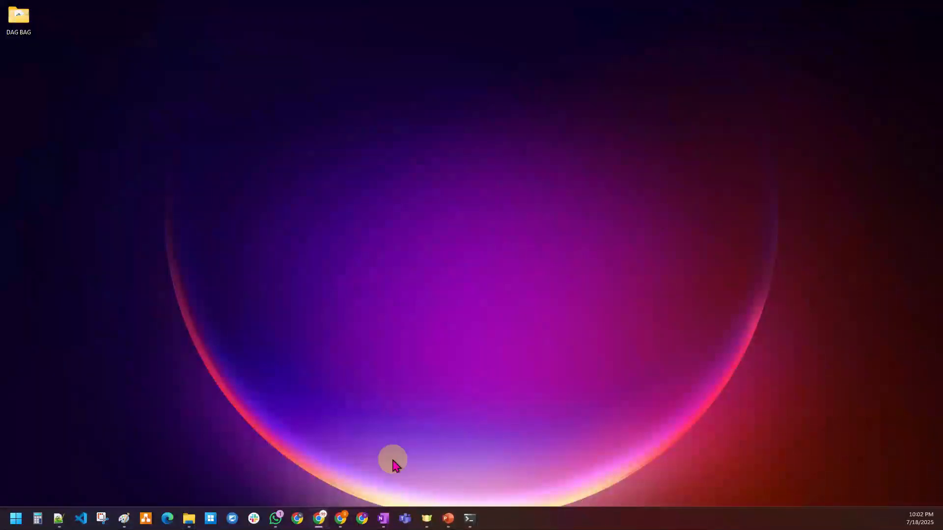
{"action": "left_click", "coordinate": [341, 518]}
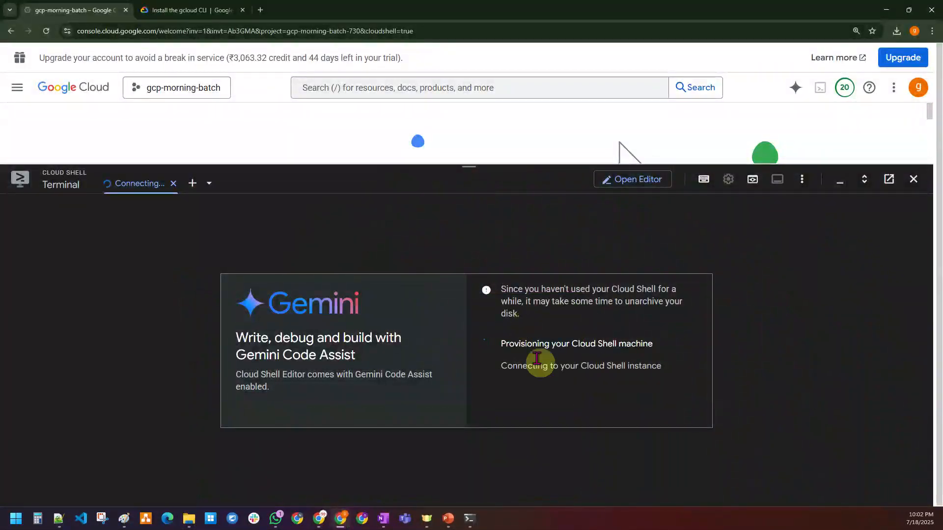
Step: Close the stalled Cloud Shell, reopen it, and authorize credential use
{"action": "left_click", "coordinate": [913, 181]}
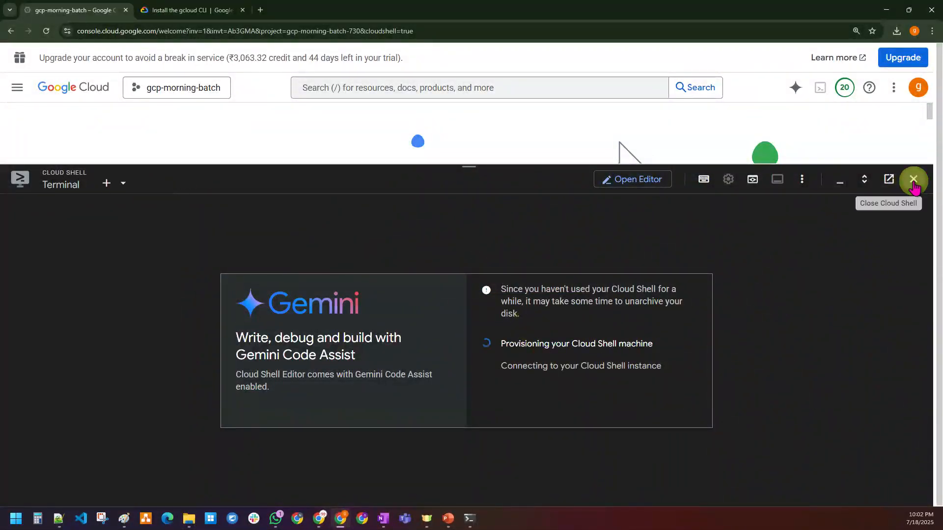
{"action": "left_click", "coordinate": [827, 89]}
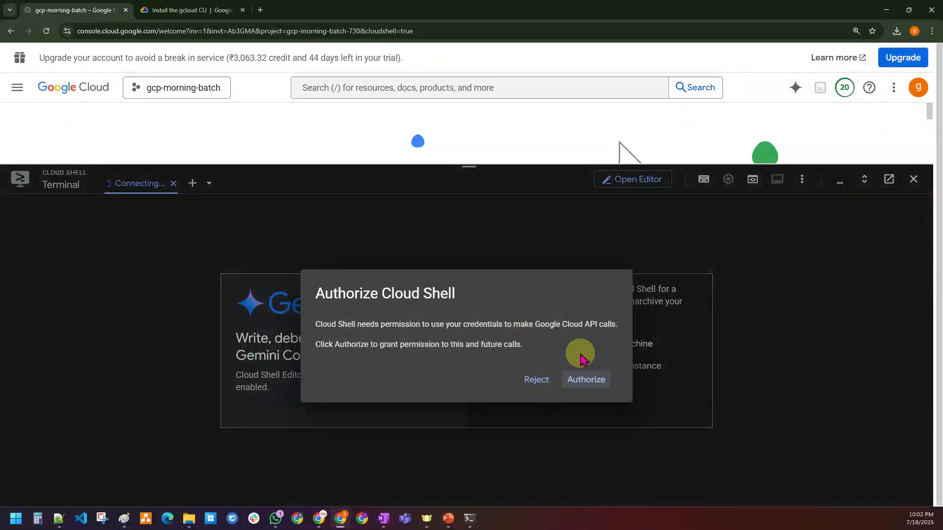
{"action": "left_click", "coordinate": [593, 386]}
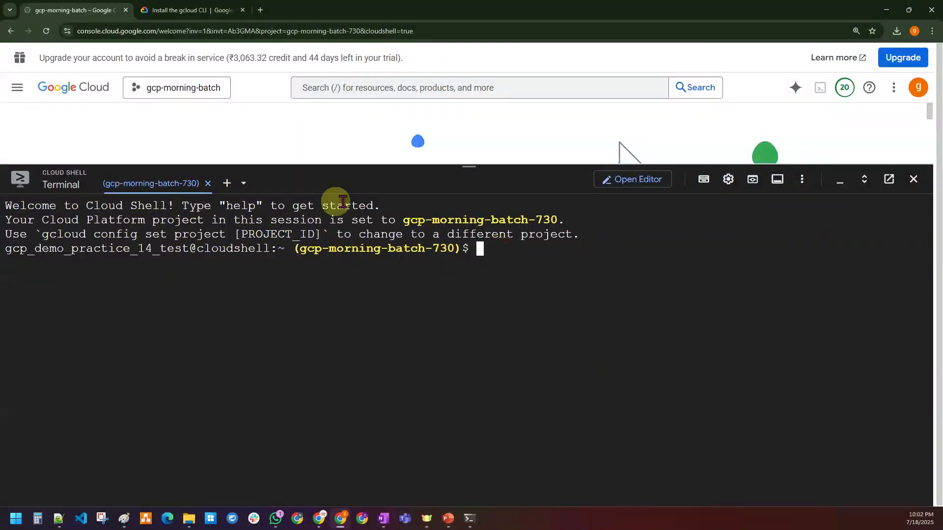
Step: Shrink the connected Cloud Shell terminal slightly, ready for project gcp-morning-batch-730
{"action": "left_click_drag", "start_coordinate": [472, 168], "coordinate": [450, 315]}
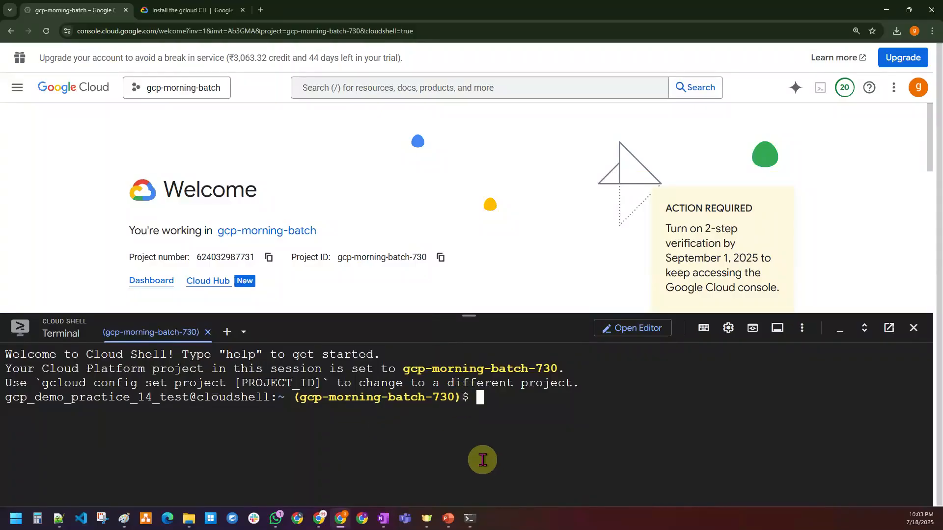
Step: Move Cloud Shell to its own tab, close the docked terminal, and return to the Welcome page
{"action": "left_click", "coordinate": [889, 328]}
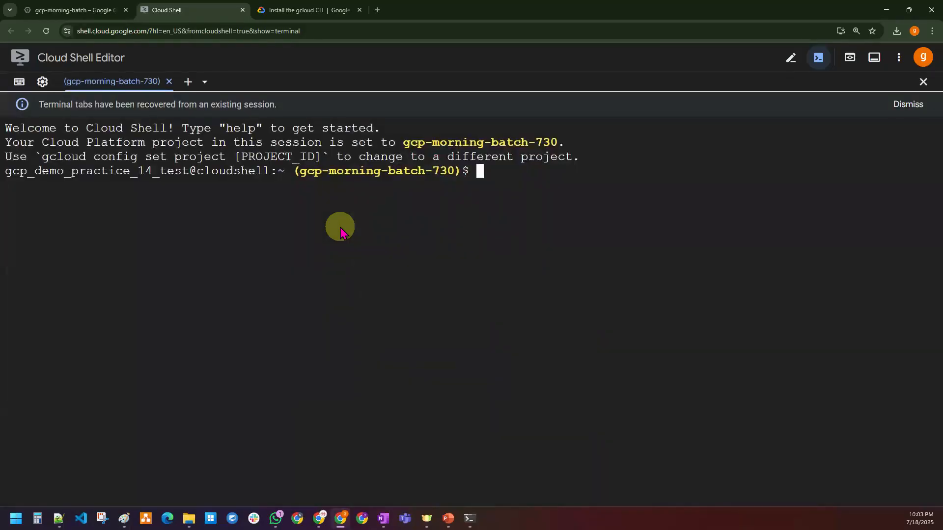
{"action": "left_click", "coordinate": [907, 104]}
{"action": "left_click", "coordinate": [79, 7]}
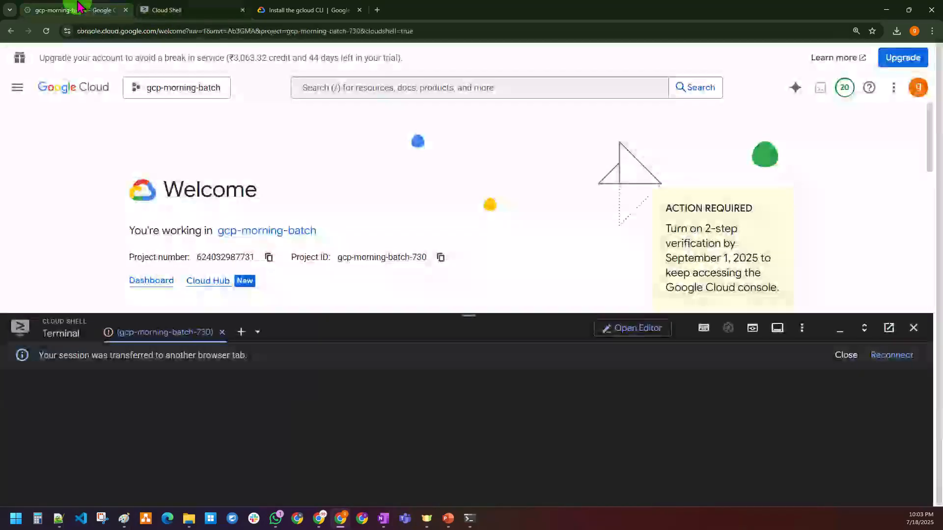
{"action": "left_click", "coordinate": [913, 328]}
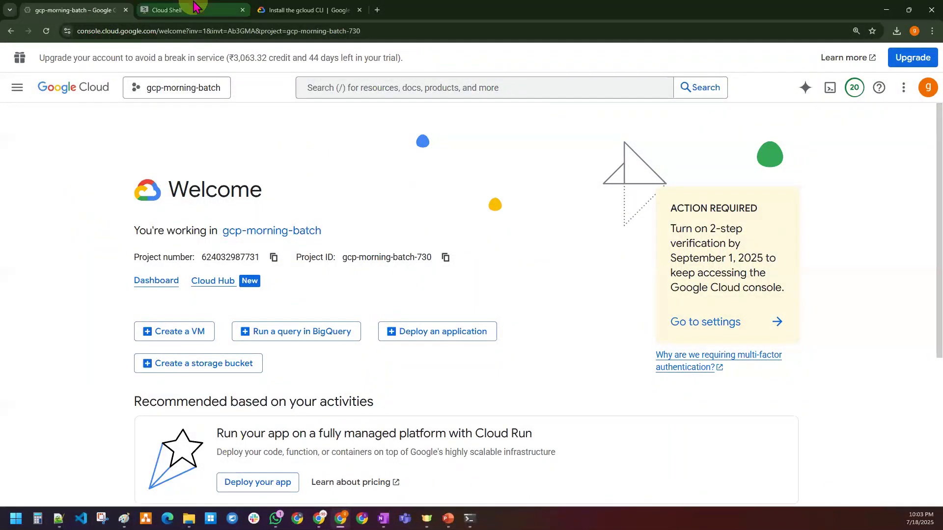
{"action": "left_click", "coordinate": [167, 10]}
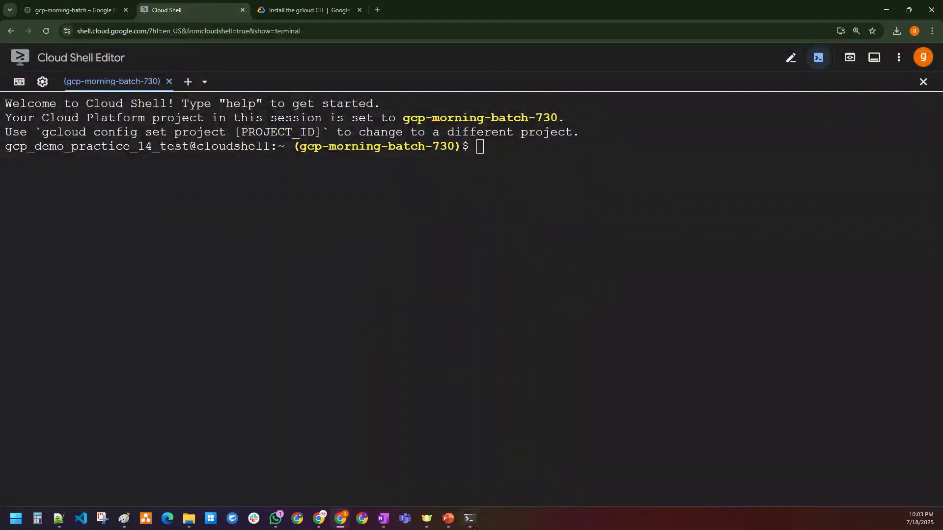
{"action": "left_click", "coordinate": [469, 518]}
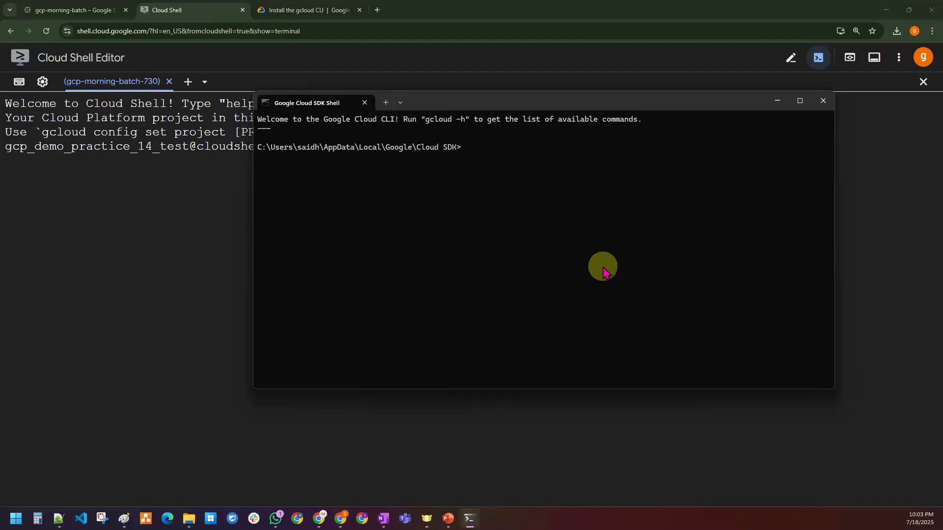
{"action": "left_click", "coordinate": [74, 10]}
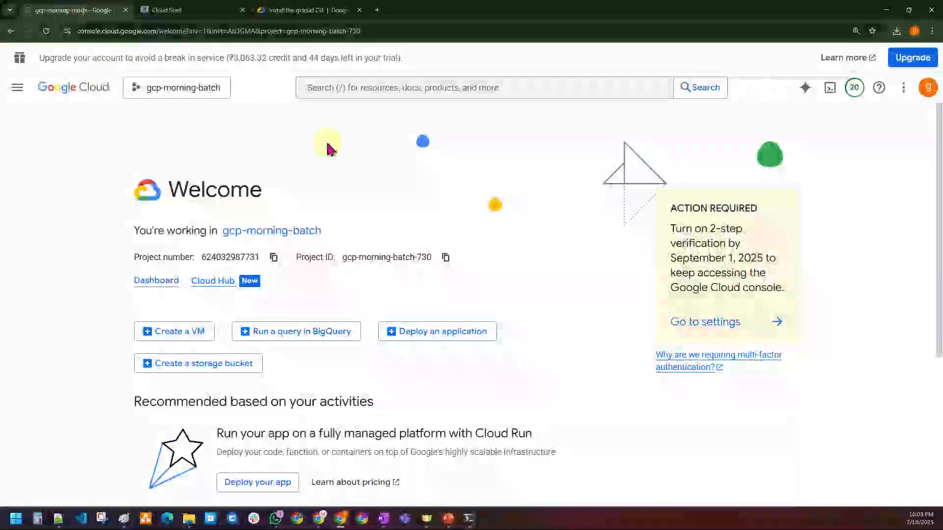
Step: Open Cloud Storage's bucket list and toggle selection of all six buckets on and off
{"action": "left_click", "coordinate": [333, 86]}
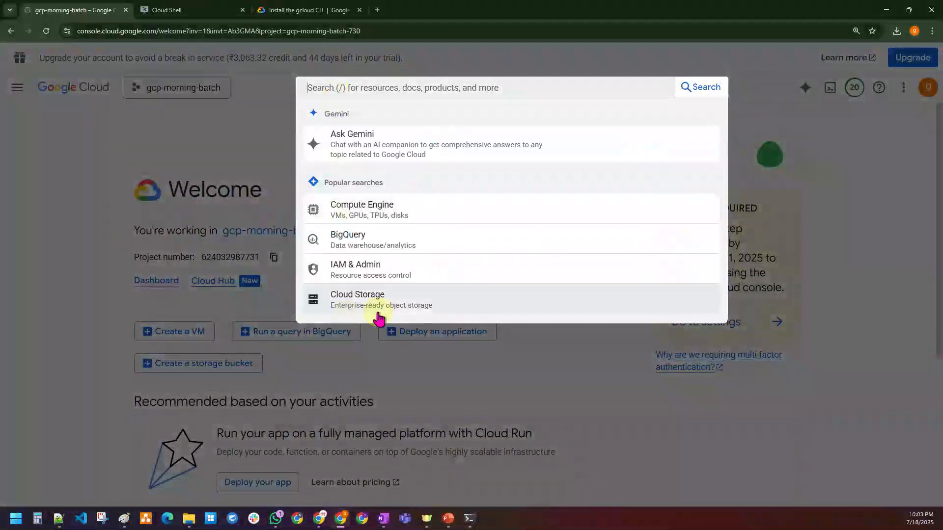
{"action": "left_click", "coordinate": [367, 304]}
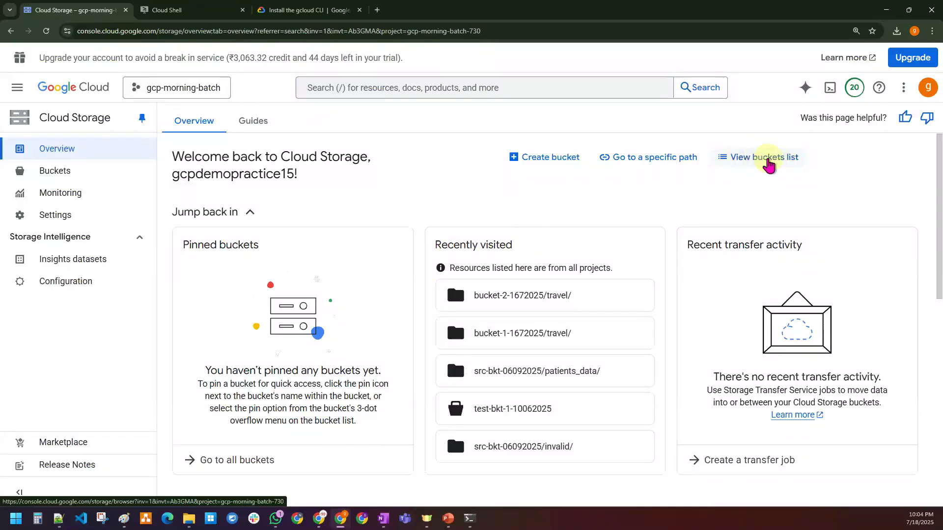
{"action": "left_click", "coordinate": [767, 165]}
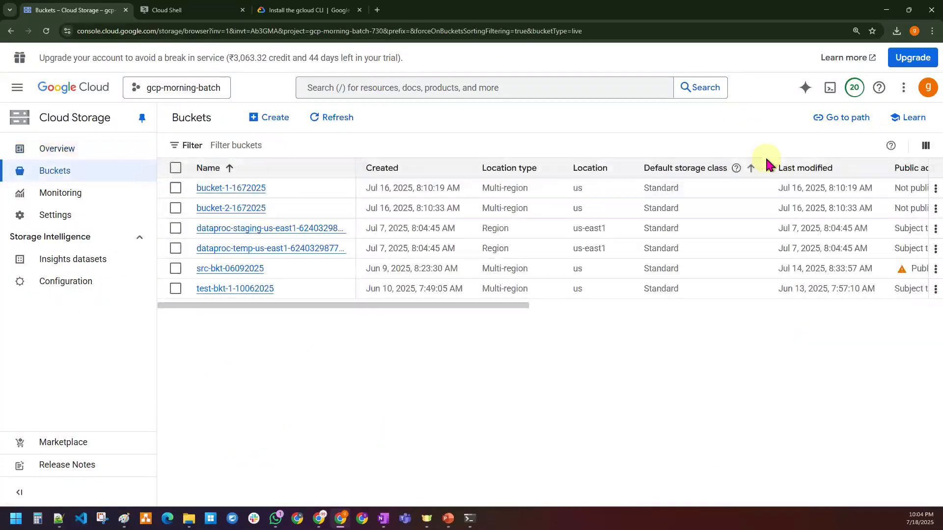
{"action": "left_click", "coordinate": [175, 169]}
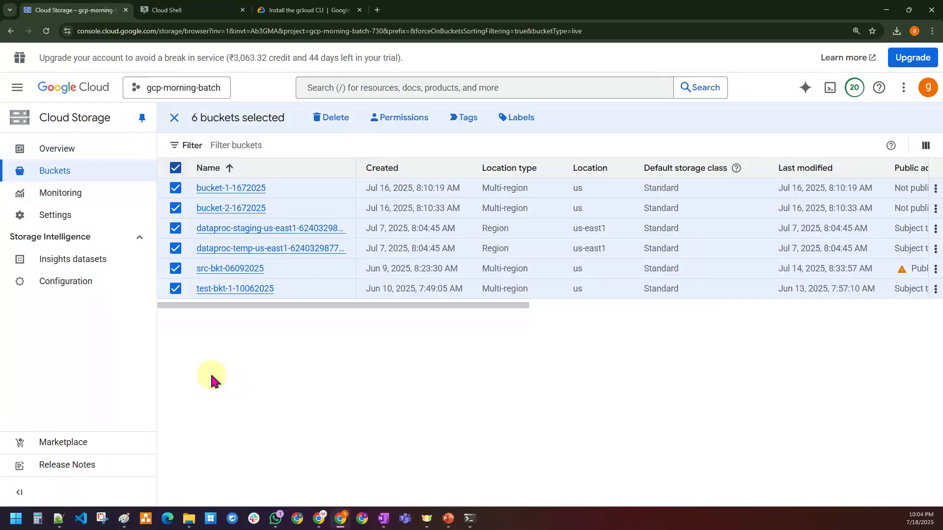
{"action": "left_click", "coordinate": [175, 169]}
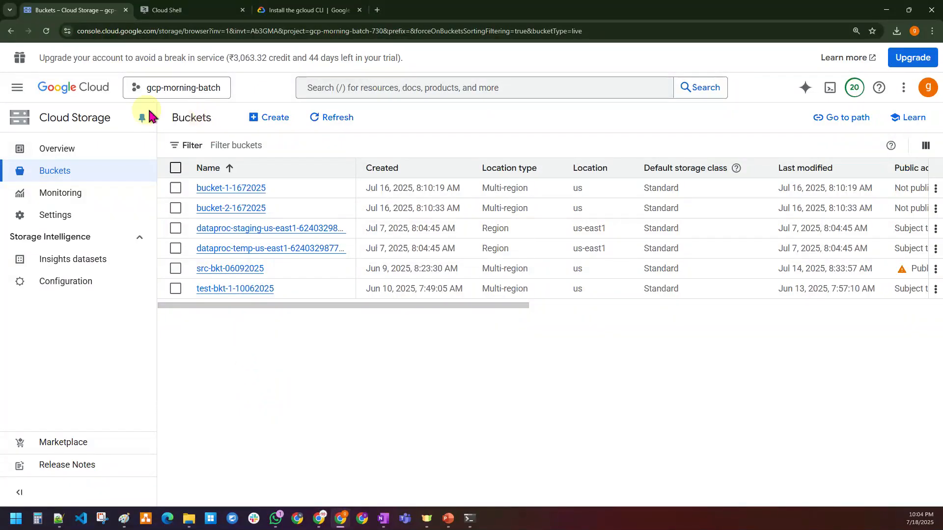
{"action": "left_click_drag", "start_coordinate": [178, 118], "coordinate": [211, 119]}
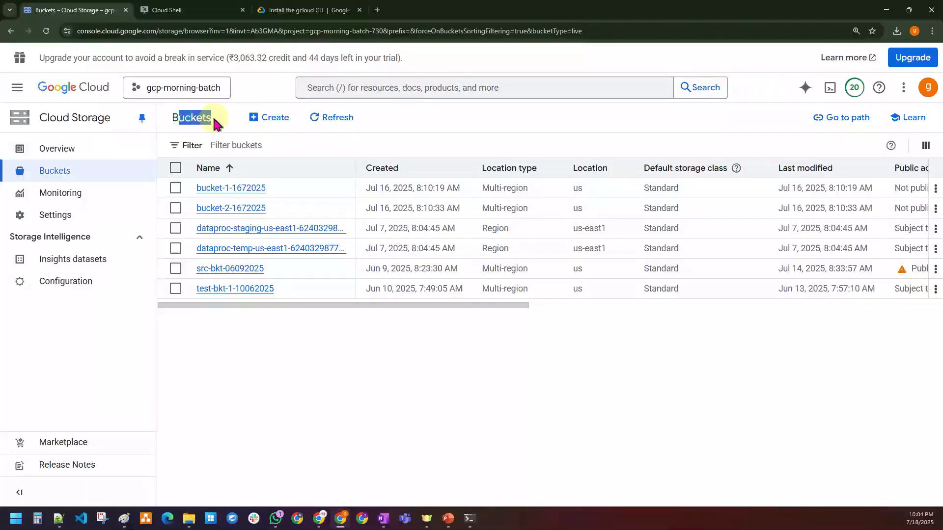
{"action": "left_click", "coordinate": [311, 390]}
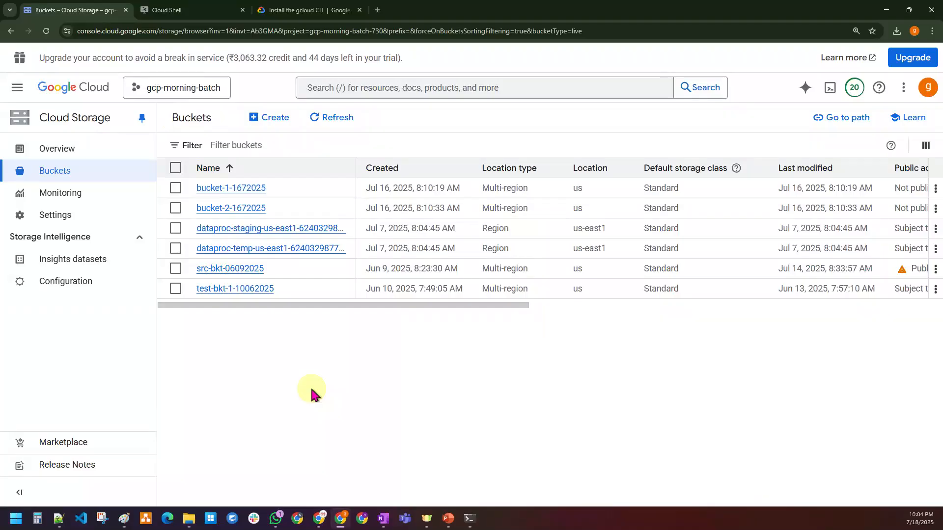
Step: View bucket-1-1672025's contents (case-study-3_dp.py, travel/), then switch to the Cloud Shell tab
{"action": "left_click", "coordinate": [229, 194]}
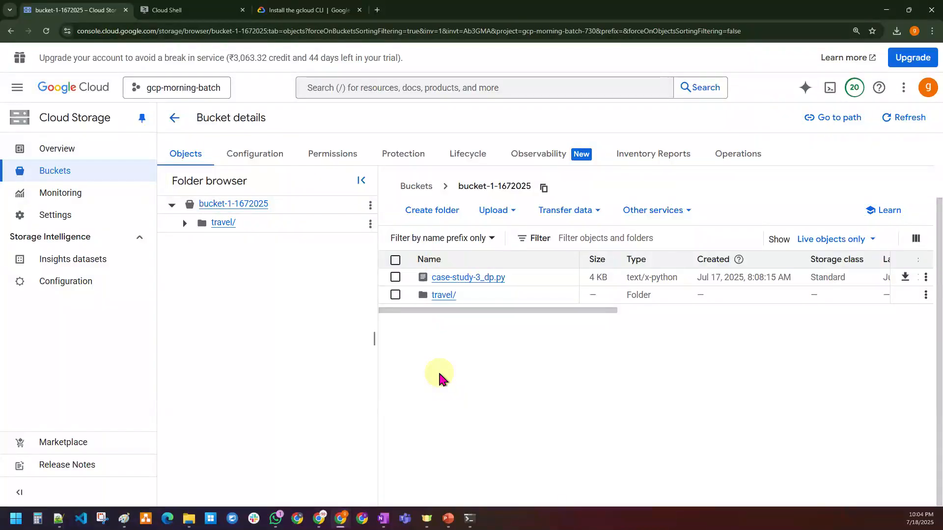
{"action": "scroll", "coordinate": [438, 376], "scroll_direction": "up", "scroll_amount": 2}
{"action": "left_click_drag", "start_coordinate": [189, 158], "coordinate": [307, 158]}
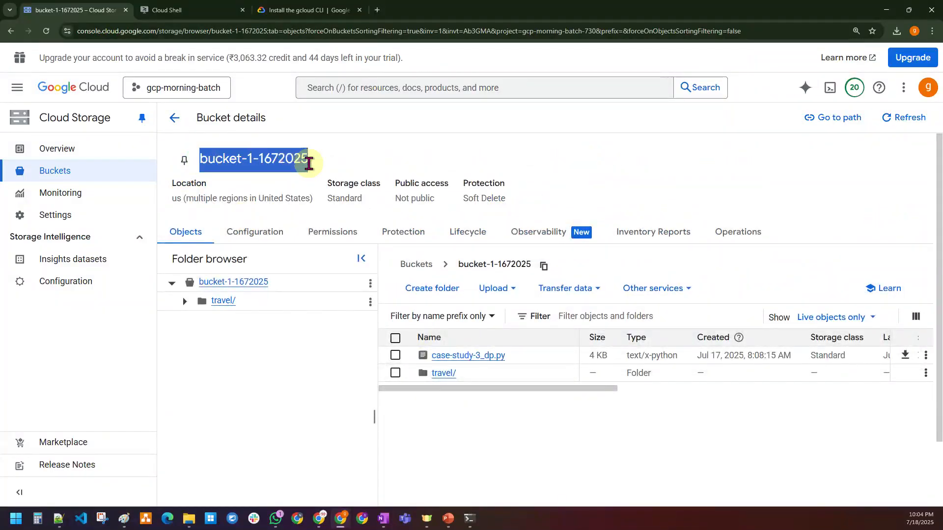
{"action": "left_click", "coordinate": [529, 454]}
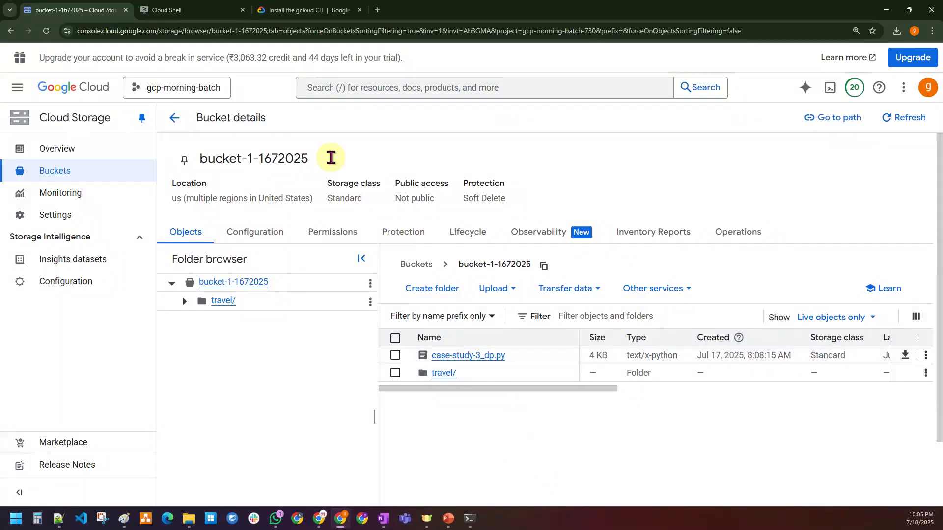
{"action": "left_click", "coordinate": [212, 11]}
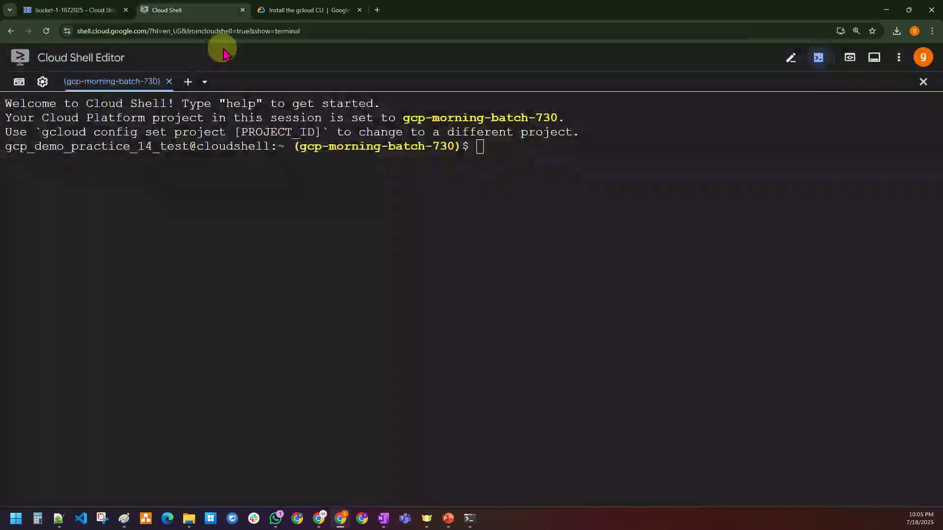
Step: Run 'gsutil ls' in Cloud Shell and highlight the project name and listed bucket names
{"action": "left_click", "coordinate": [245, 304]}
{"action": "type", "text": "gsutil ls"}
{"action": "key", "text": "Return"}
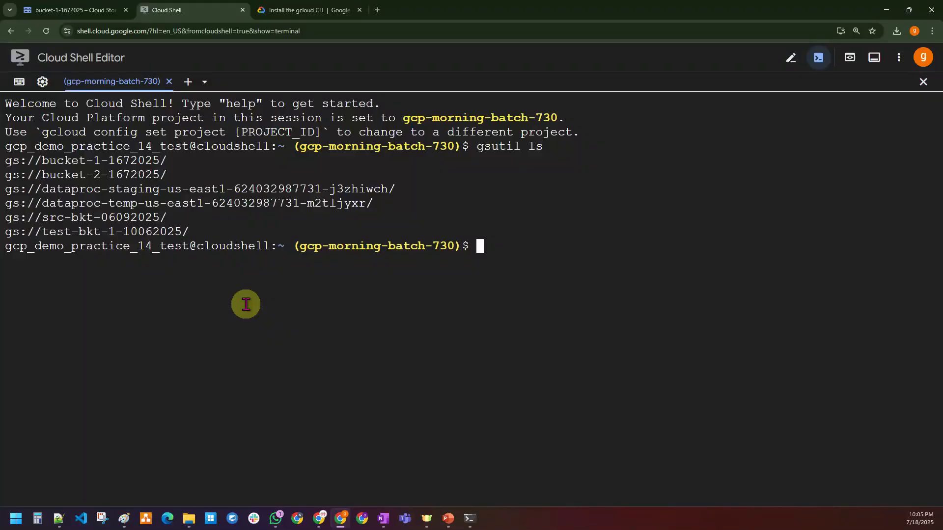
{"action": "left_click_drag", "start_coordinate": [299, 146], "coordinate": [454, 146]}
{"action": "left_click_drag", "start_coordinate": [189, 231], "coordinate": [7, 161]}
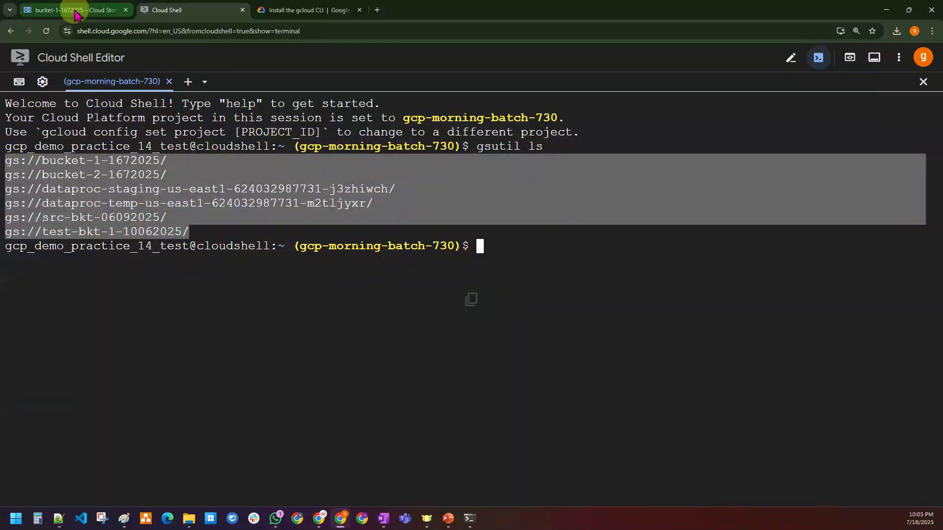
Step: Select all six buckets in the Console Buckets list to compare with the Cloud Shell output
{"action": "left_click", "coordinate": [73, 10]}
{"action": "left_click", "coordinate": [174, 118]}
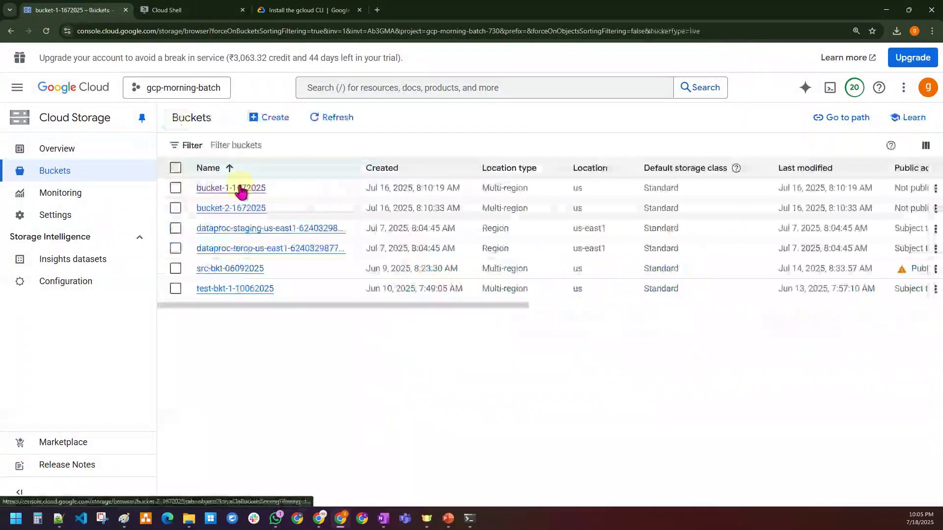
{"action": "left_click", "coordinate": [175, 168]}
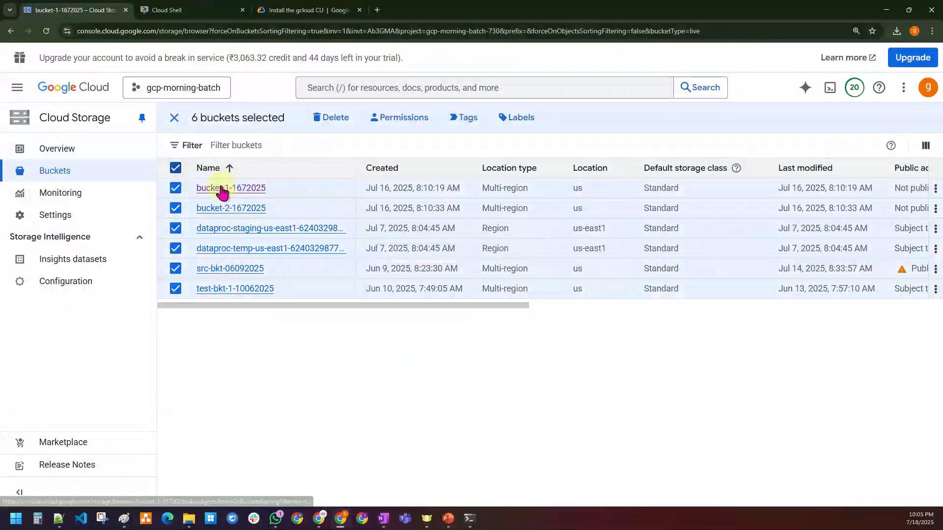
{"action": "left_click", "coordinate": [182, 10]}
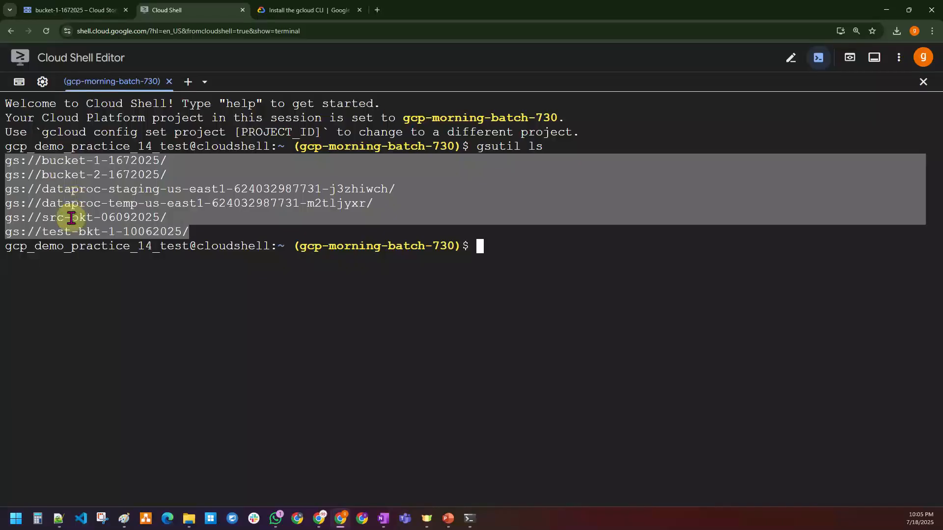
{"action": "left_click", "coordinate": [74, 330]}
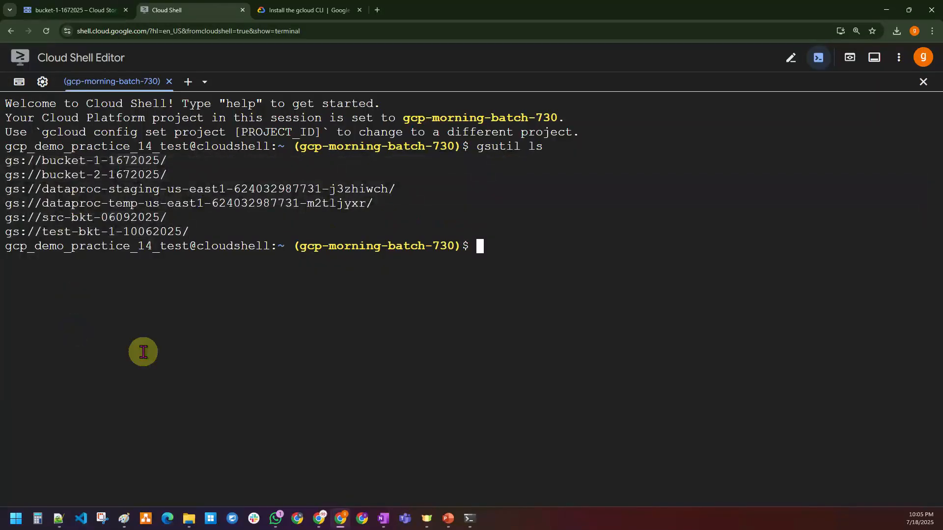
Step: Copy the 'gsutil ls' command and bring up the local Google Cloud SDK Shell
{"action": "left_click_drag", "start_coordinate": [476, 147], "coordinate": [536, 145]}
{"action": "right_click", "coordinate": [520, 146]}
{"action": "left_click", "coordinate": [490, 194]}
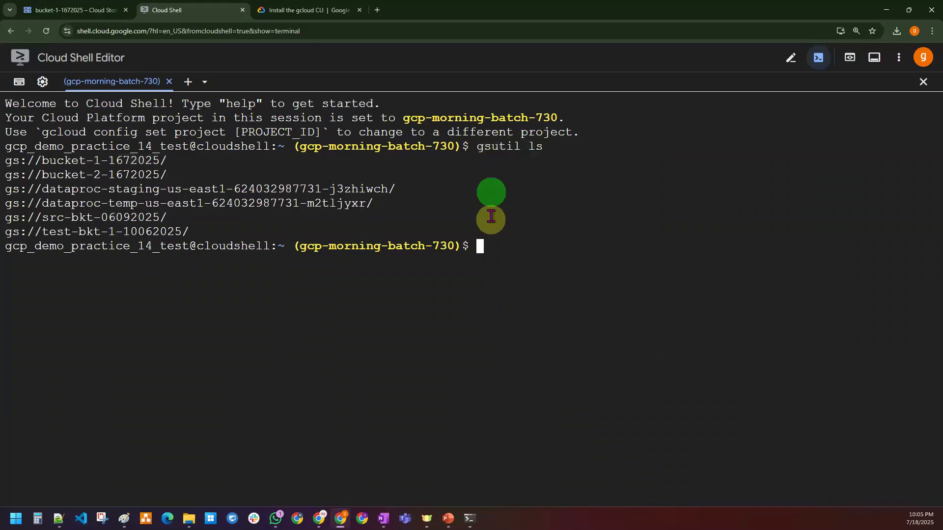
{"action": "left_click", "coordinate": [470, 519]}
Step: Paste and run 'gsutil ls' in the SDK Shell, listing the same six buckets
{"action": "right_click", "coordinate": [434, 201]}
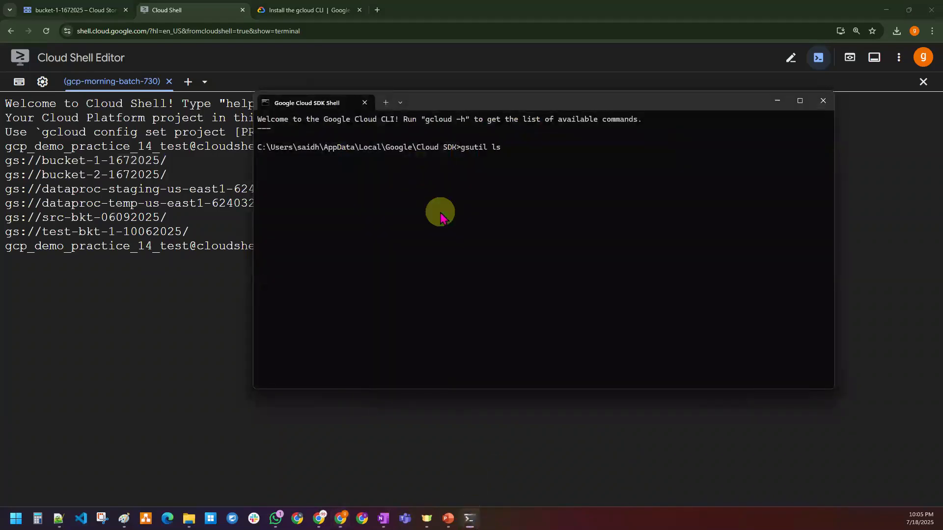
{"action": "key", "text": "Return"}
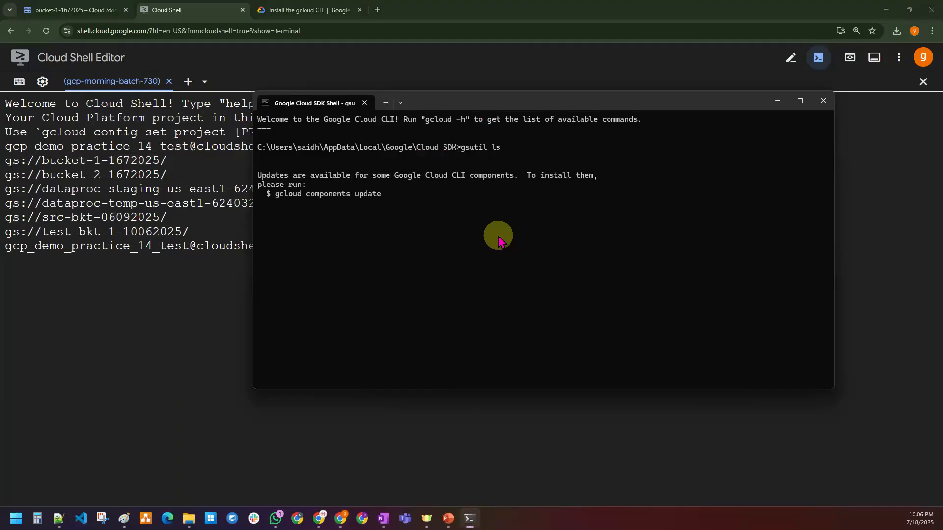
{"action": "scroll", "coordinate": [498, 240], "scroll_direction": "up", "scroll_amount": 3}
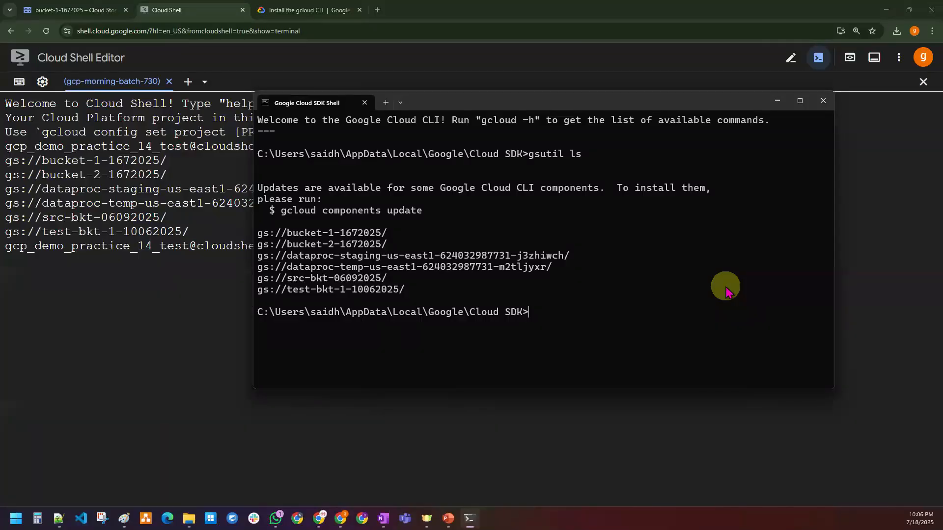
{"action": "left_click_drag", "start_coordinate": [411, 291], "coordinate": [260, 235]}
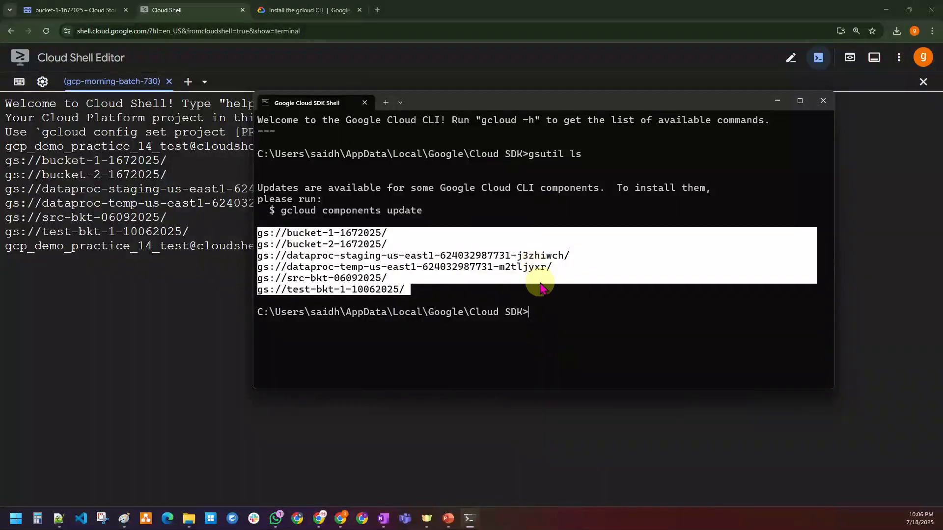
{"action": "left_click", "coordinate": [566, 298]}
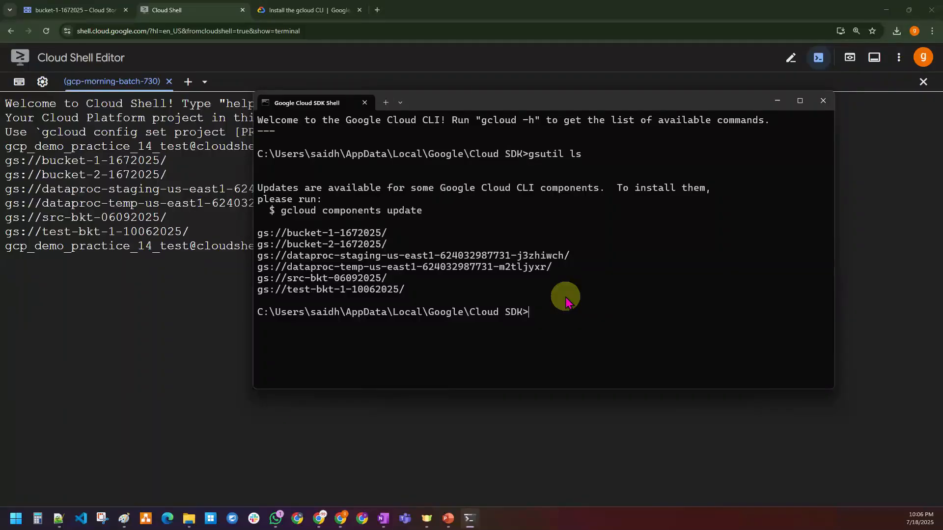
Step: Unselect the six Console buckets, then copy the gs://bucket-1-1672025/ address in the SDK Shell
{"action": "left_click", "coordinate": [74, 9]}
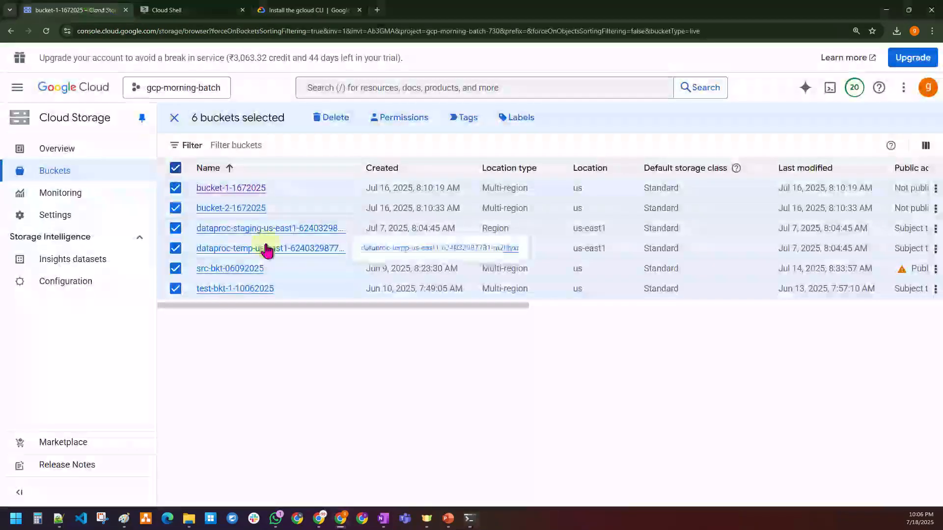
{"action": "left_click", "coordinate": [175, 120]}
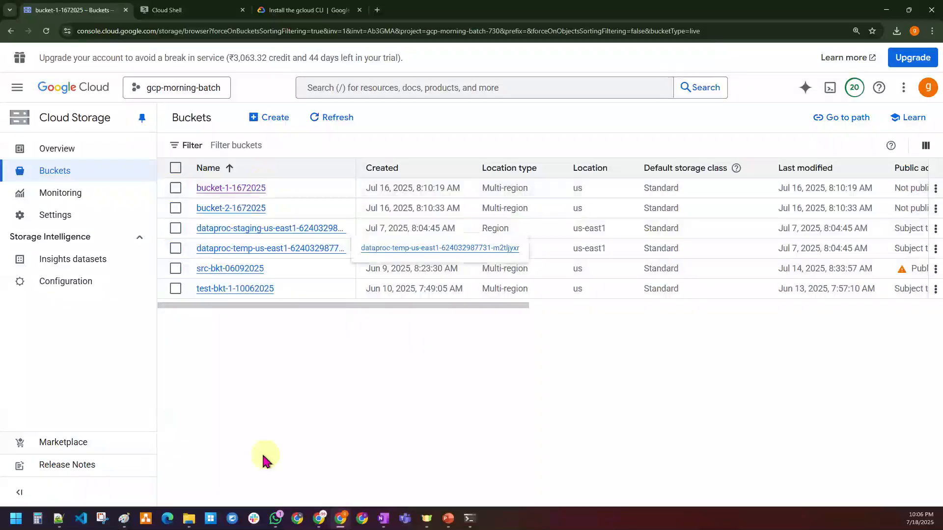
{"action": "key", "text": "ctrl+Tab"}
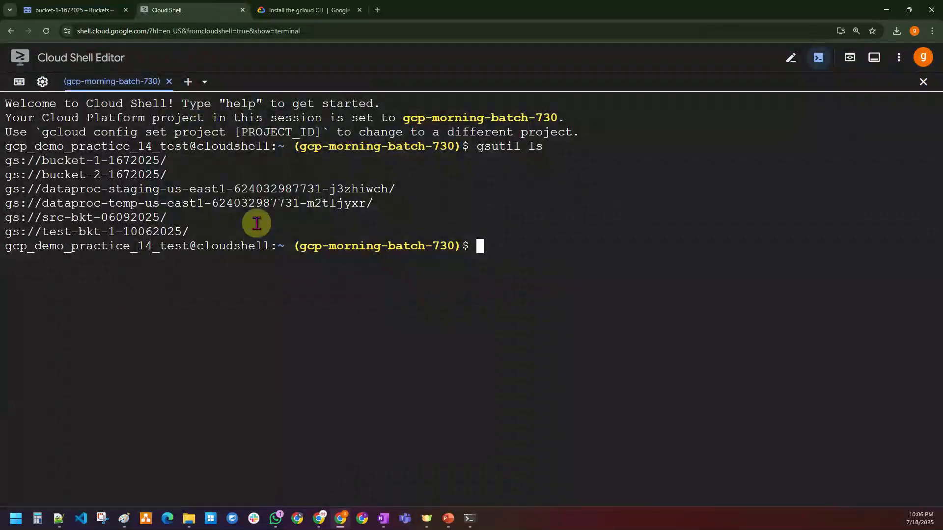
{"action": "left_click", "coordinate": [470, 519]}
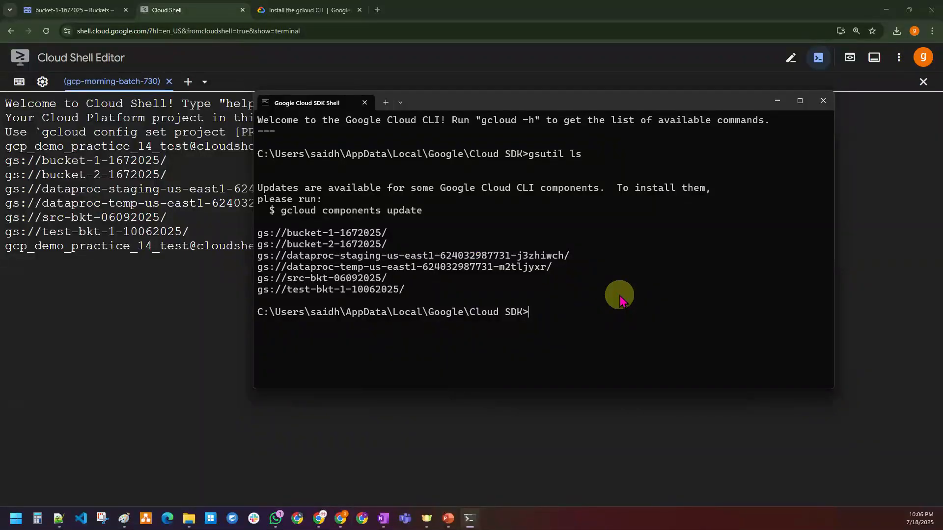
{"action": "left_click_drag", "start_coordinate": [261, 235], "coordinate": [387, 234]}
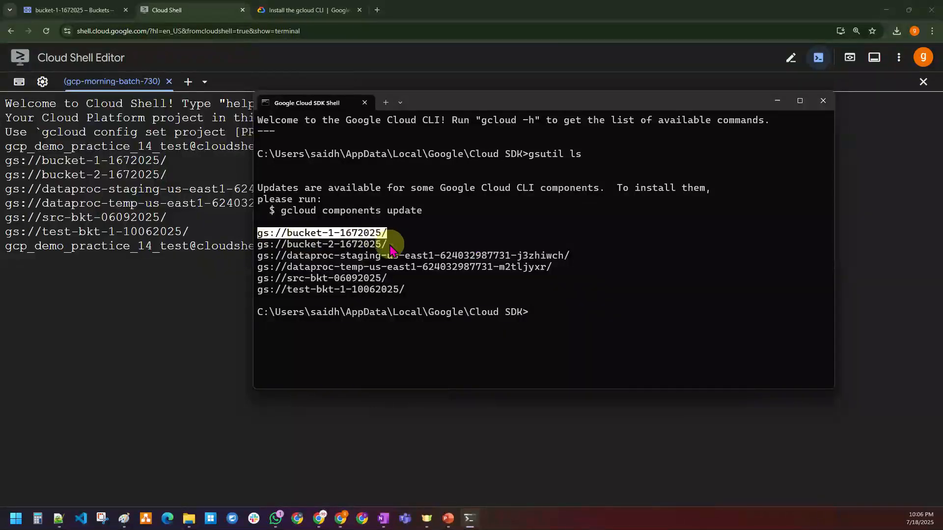
Step: Run 'gsutil ls gs://bucket-1-1672025/' in the SDK Shell, listing case-study-3_dp.py and travel/
{"action": "left_click", "coordinate": [504, 273]}
{"action": "type", "text": "gsutil ls"}
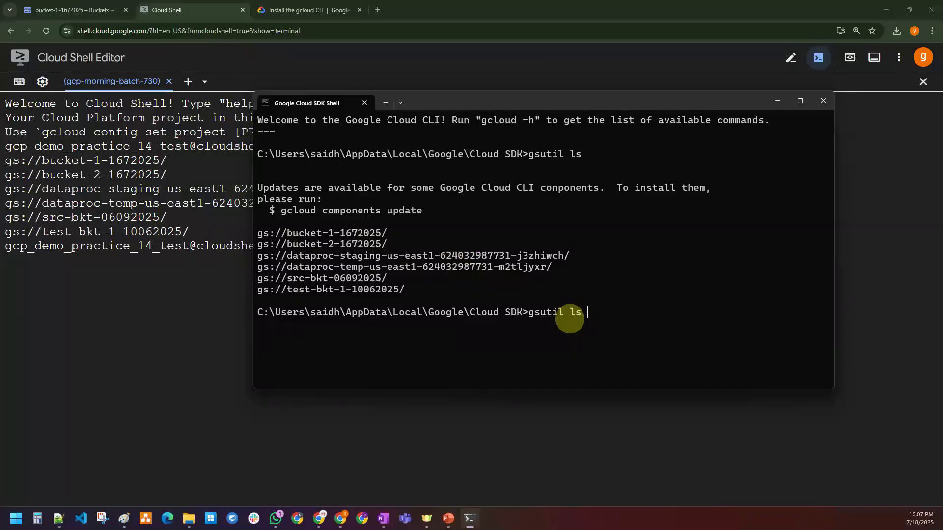
{"action": "type", "text": "gs://bucket-1-1672025/"}
{"action": "key", "text": "Return"}
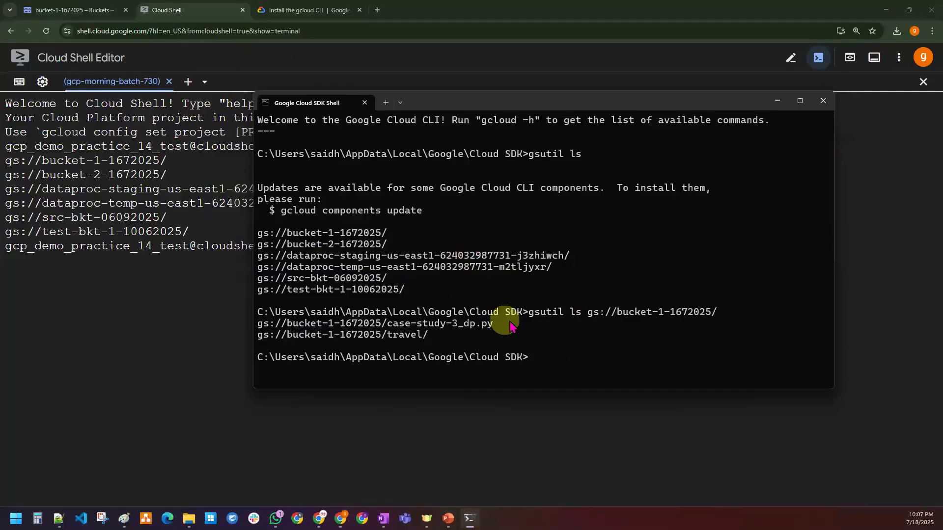
{"action": "left_click_drag", "start_coordinate": [382, 325], "coordinate": [427, 337]}
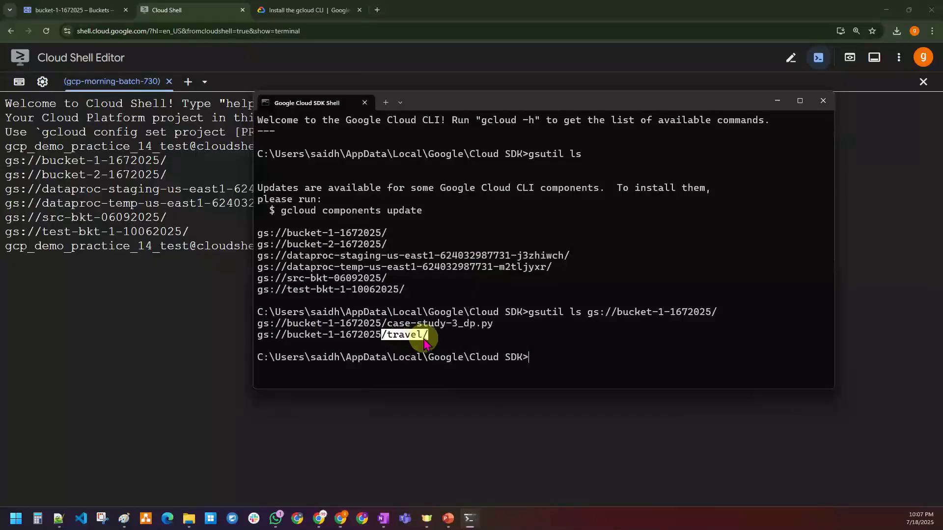
Step: Open bucket-1-1672025 in the Console and select both of its stored items
{"action": "left_click", "coordinate": [56, 12]}
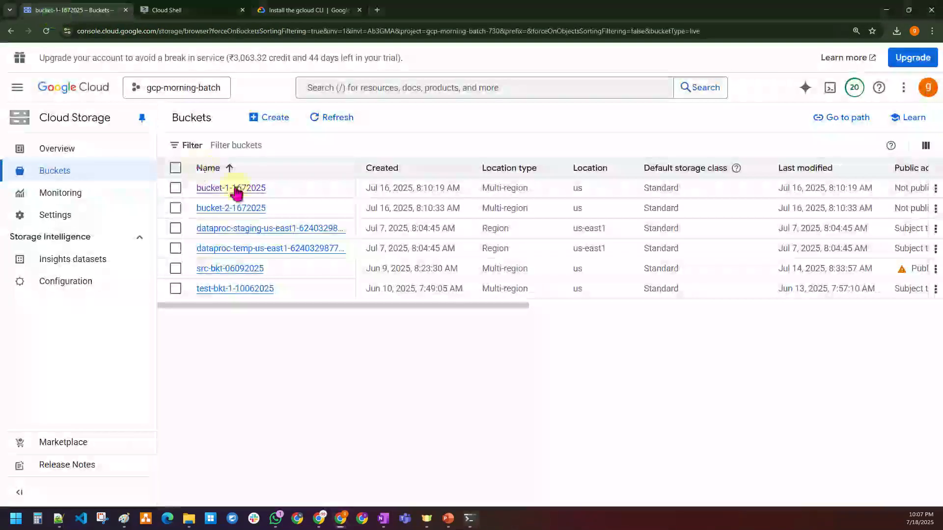
{"action": "left_click", "coordinate": [235, 188]}
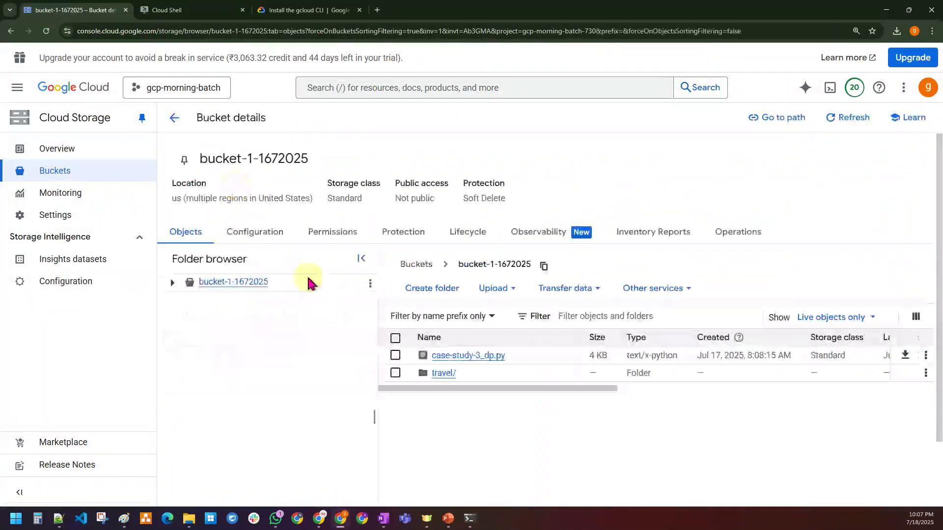
{"action": "left_click", "coordinate": [394, 338]}
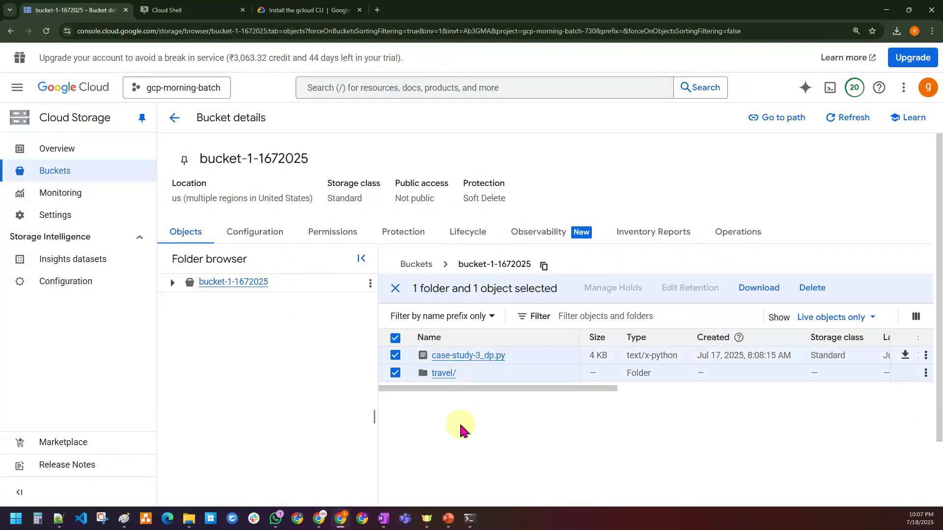
{"action": "left_click", "coordinate": [235, 10]}
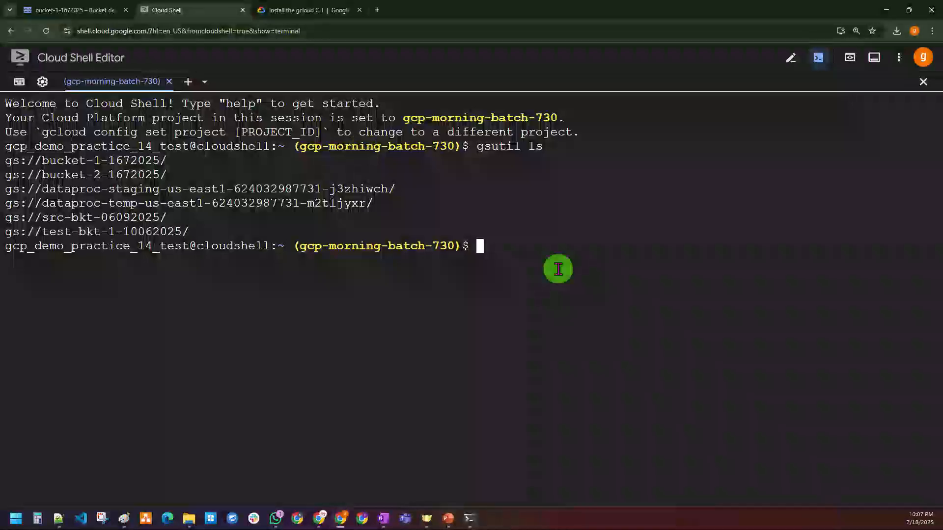
Step: Copy 'gsutil ls gs://bucket-1-1672025/' from the SDK Shell and paste it into Cloud Shell
{"action": "left_click", "coordinate": [467, 517]}
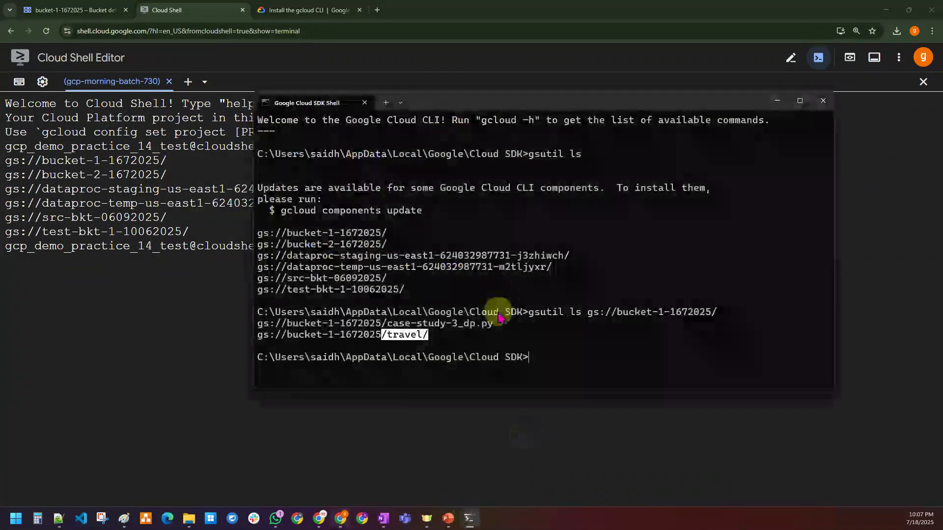
{"action": "left_click_drag", "start_coordinate": [529, 313], "coordinate": [721, 322]}
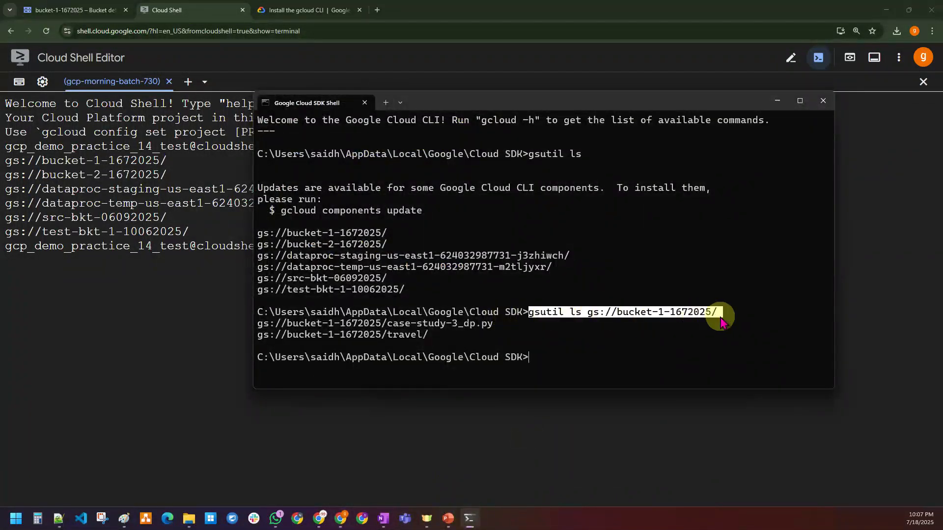
{"action": "key", "text": "ctrl+c"}
{"action": "left_click", "coordinate": [199, 351]}
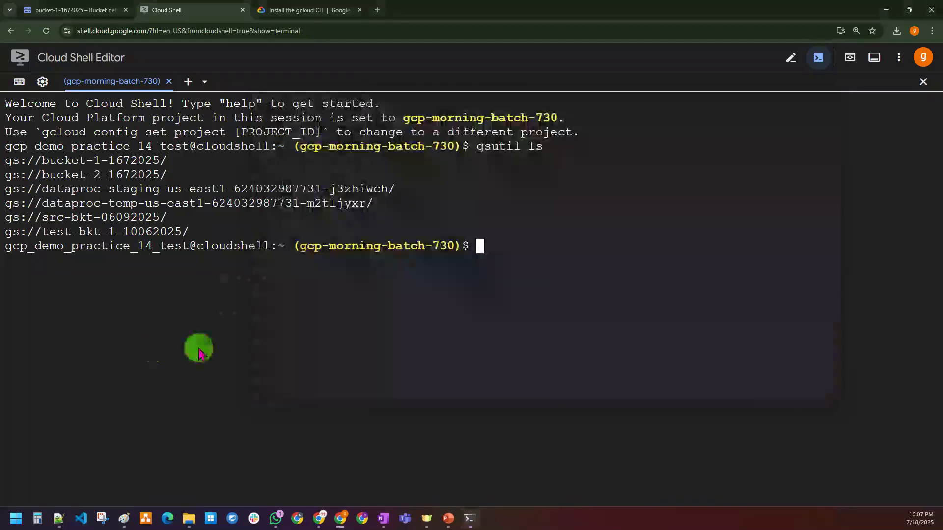
{"action": "right_click", "coordinate": [199, 352]}
{"action": "left_click", "coordinate": [219, 235]}
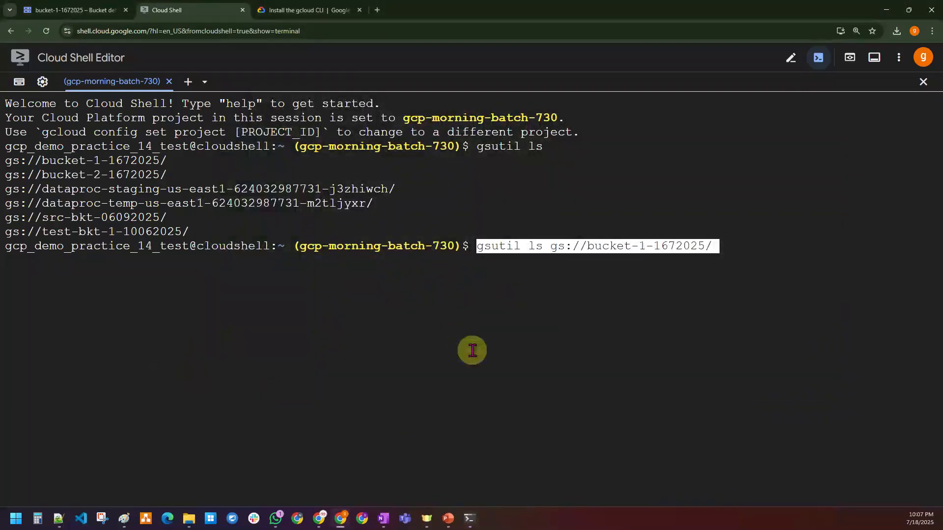
{"action": "key", "text": "Return"}
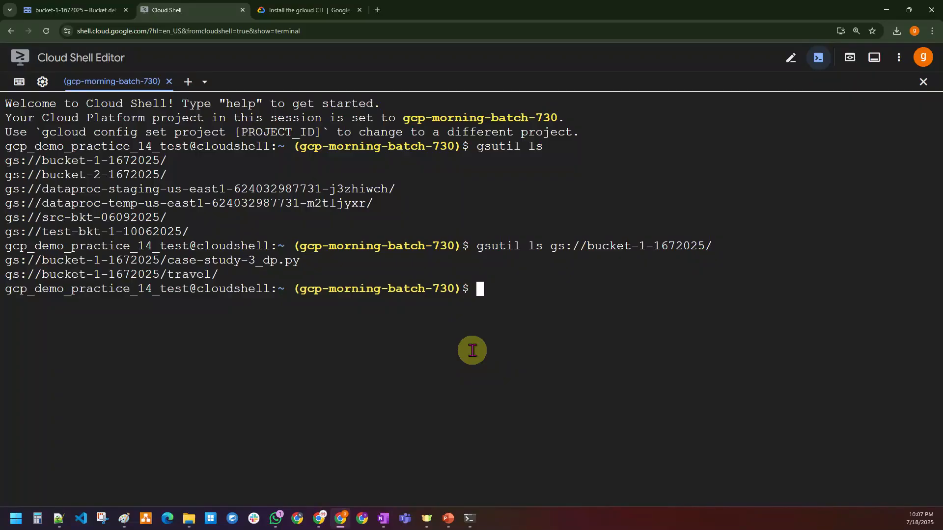
Step: Start a new bucket in the Console and name it test-console-123123
{"action": "left_click", "coordinate": [79, 10]}
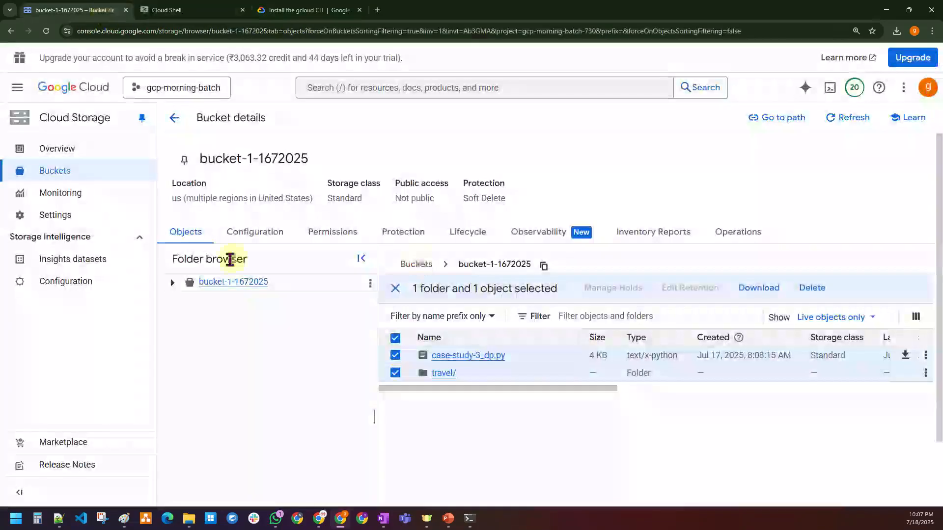
{"action": "left_click", "coordinate": [174, 118]}
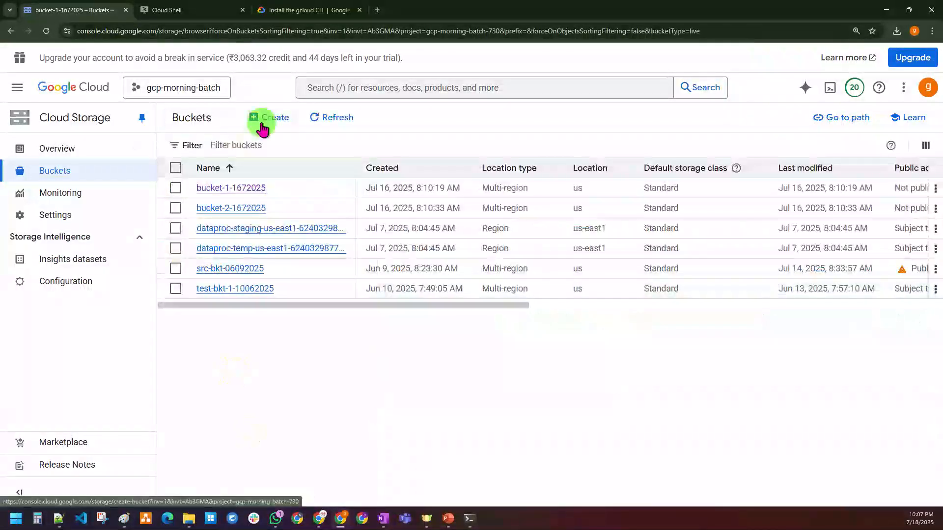
{"action": "left_click", "coordinate": [263, 120]}
{"action": "left_click", "coordinate": [236, 204]}
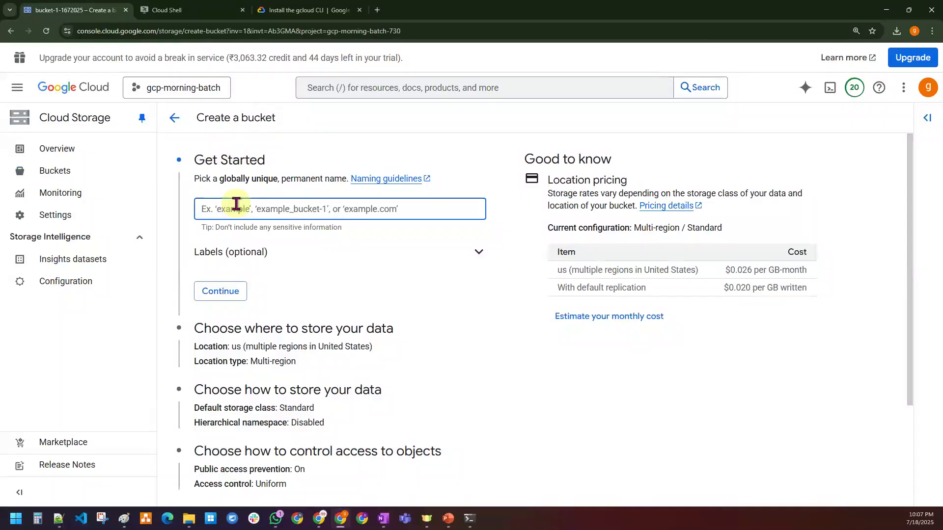
{"action": "type", "text": "test"}
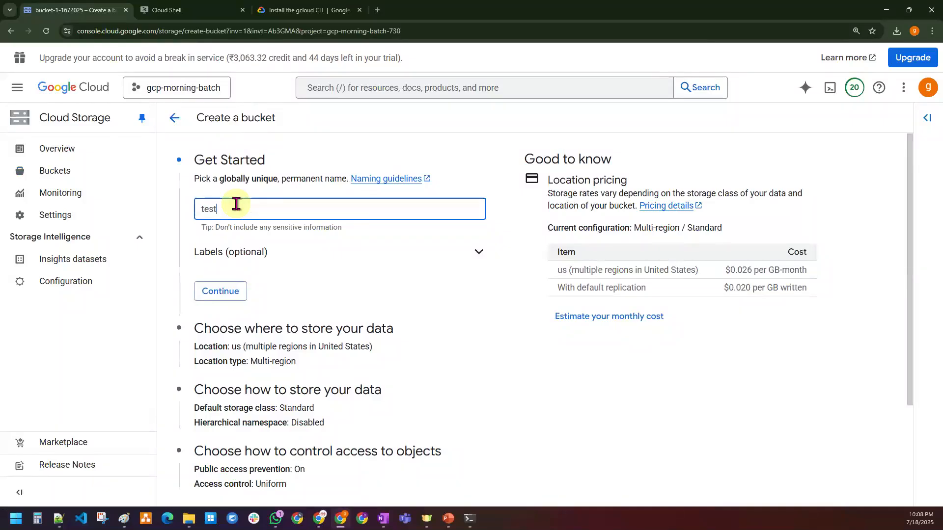
{"action": "type", "text": "-console-123123"}
{"action": "left_click", "coordinate": [220, 292]}
Step: Create the bucket with public access prevention unenforced, then select it in the Buckets list
{"action": "scroll", "coordinate": [219, 419], "scroll_direction": "down", "scroll_amount": 6}
{"action": "left_click", "coordinate": [196, 483]}
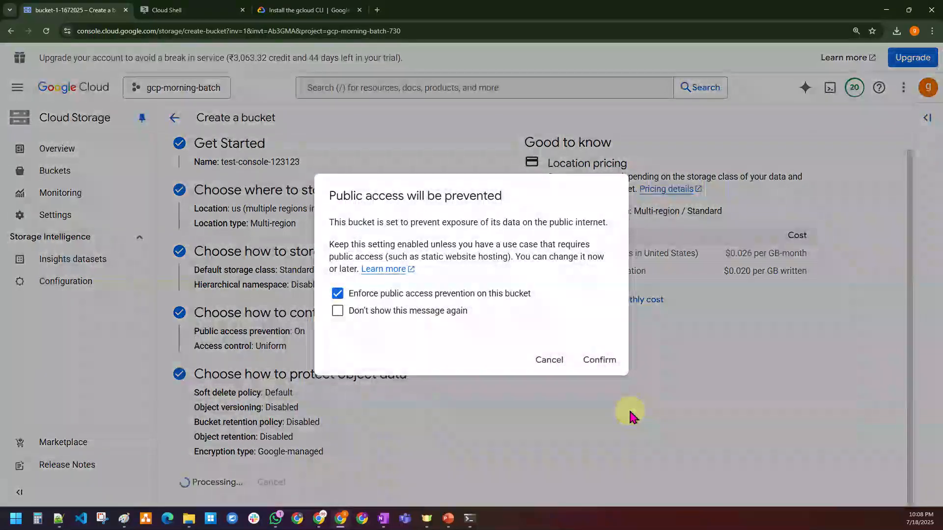
{"action": "left_click", "coordinate": [452, 295]}
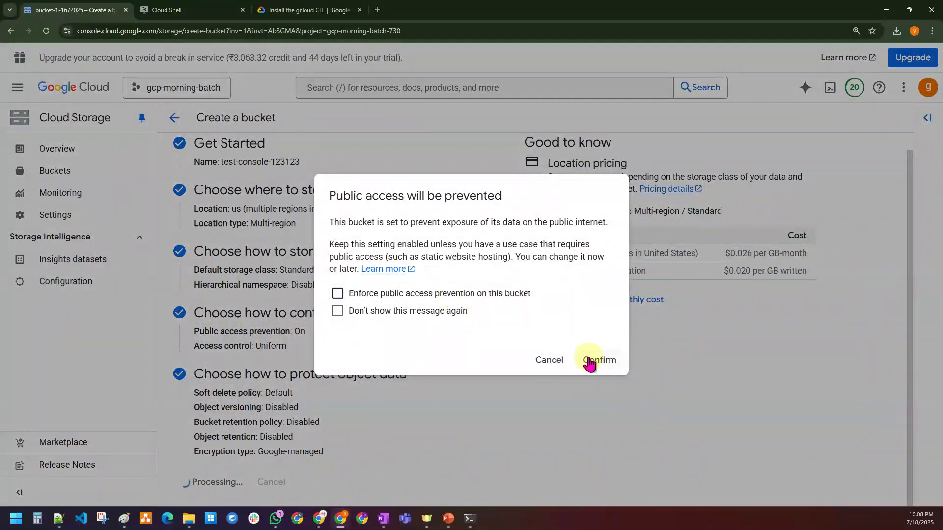
{"action": "left_click", "coordinate": [590, 363]}
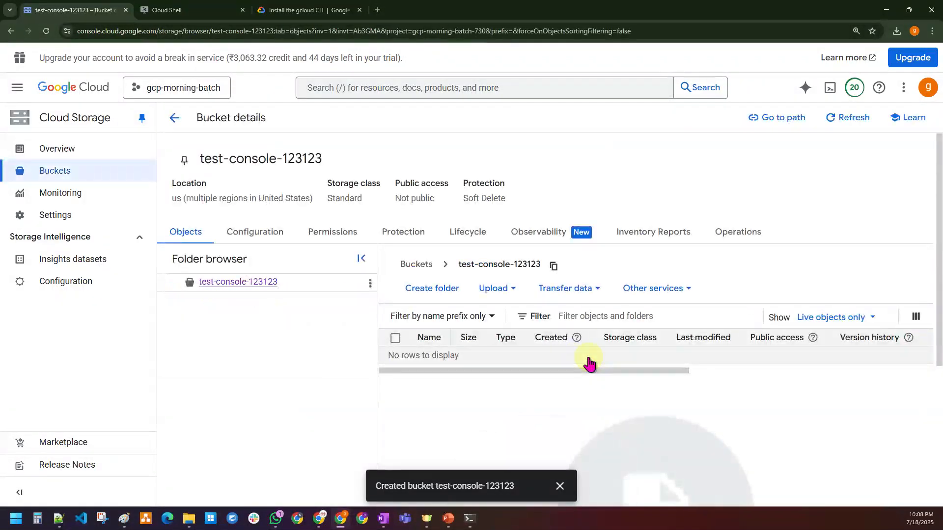
{"action": "left_click", "coordinate": [112, 181]}
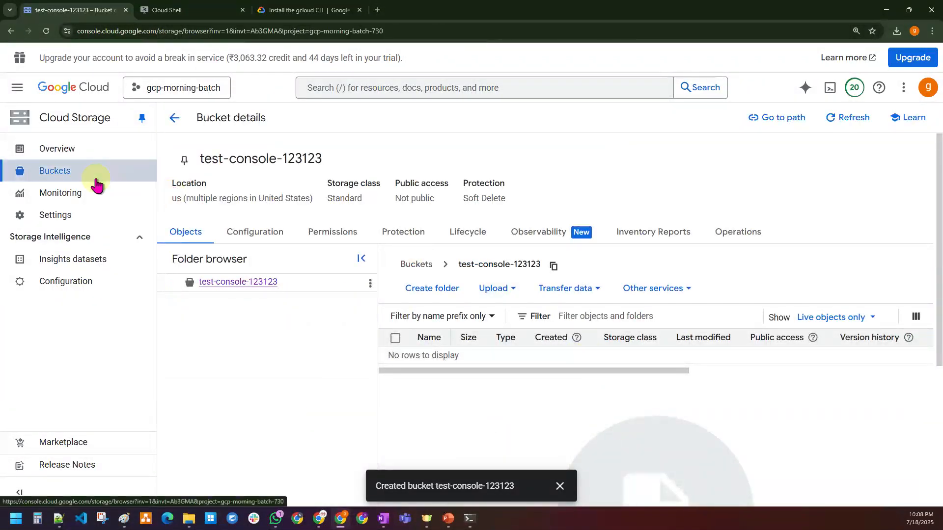
{"action": "left_click", "coordinate": [176, 309]}
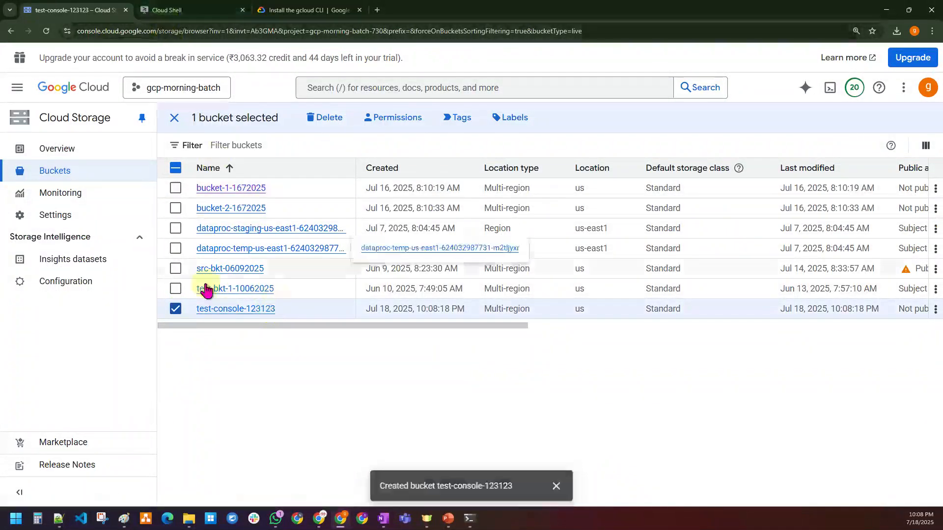
Step: Switch to the Cloud Shell terminal
{"action": "left_click", "coordinate": [162, 10]}
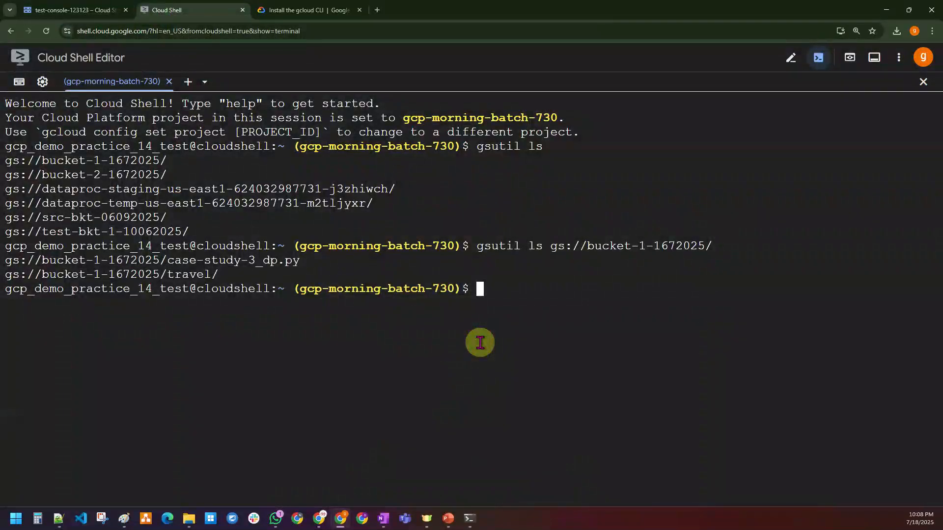
Step: Run 'gsutil mb gs://test-shell-123123' in Cloud Shell, then bring up the local SDK Shell
{"action": "type", "text": "gsutil mb gs://"}
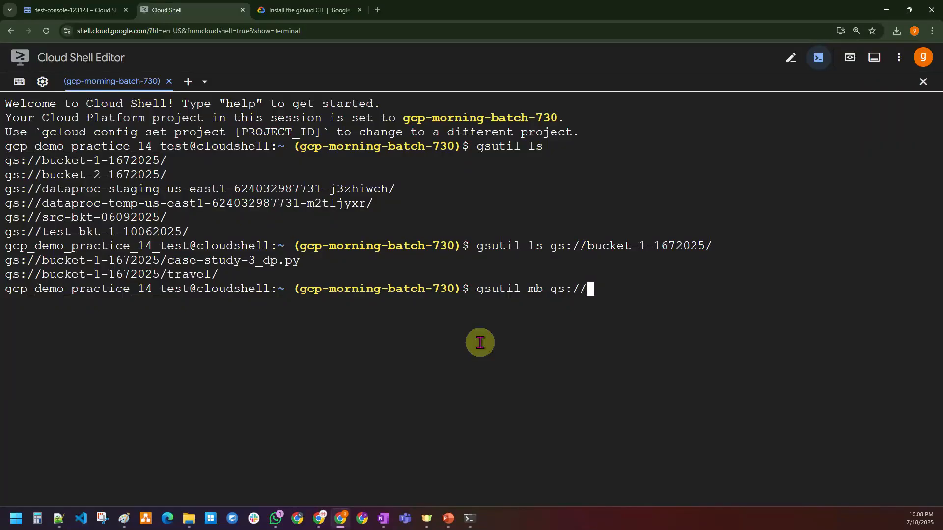
{"action": "type", "text": "test-shell-123123"}
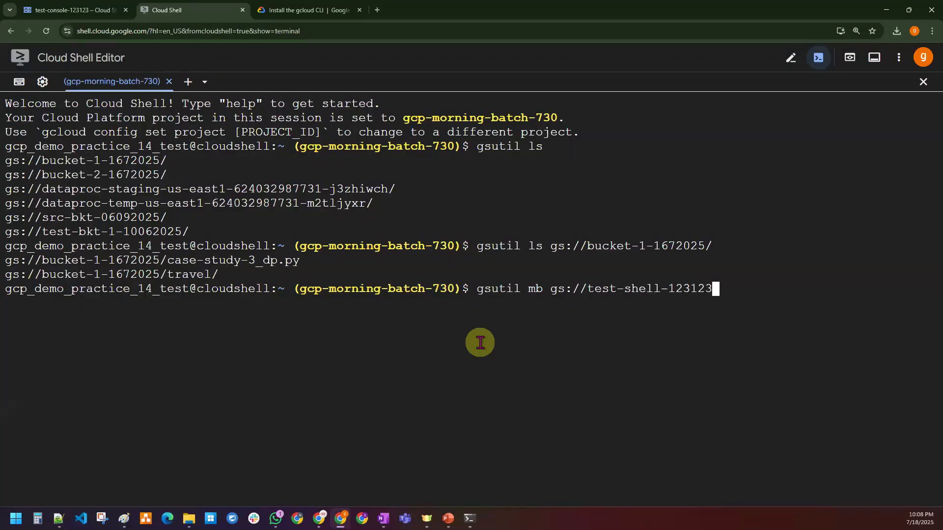
{"action": "key", "text": "Return"}
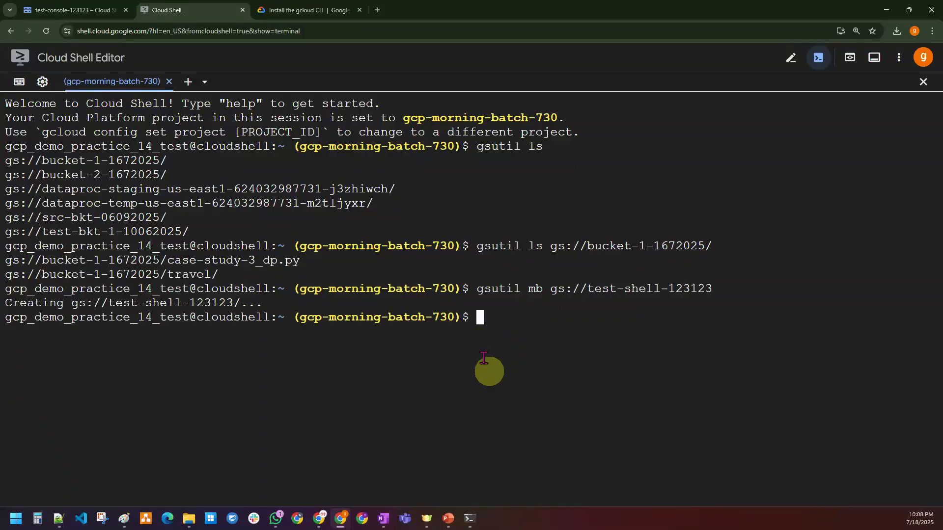
{"action": "left_click", "coordinate": [469, 518]}
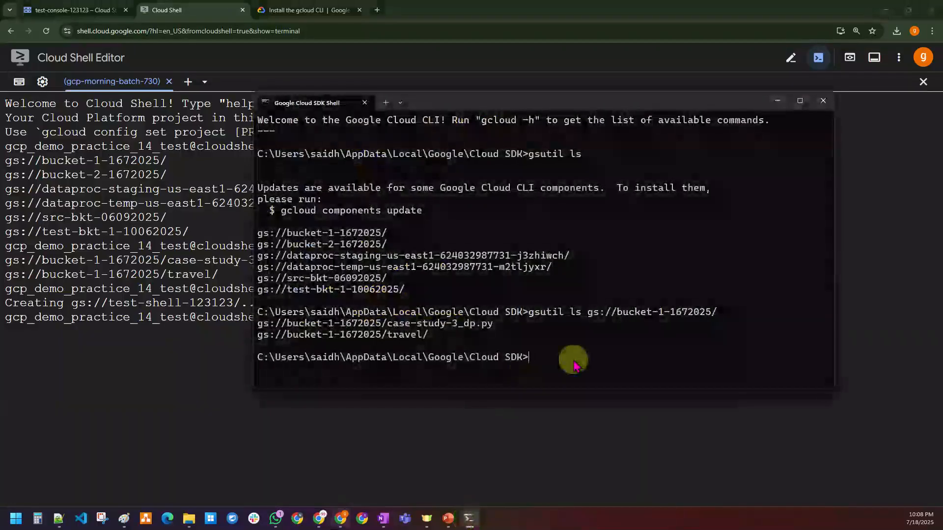
Step: Run 'gsutil mb gs://test-sdk-123123' in the local SDK Shell
{"action": "type", "text": "gsuti"}
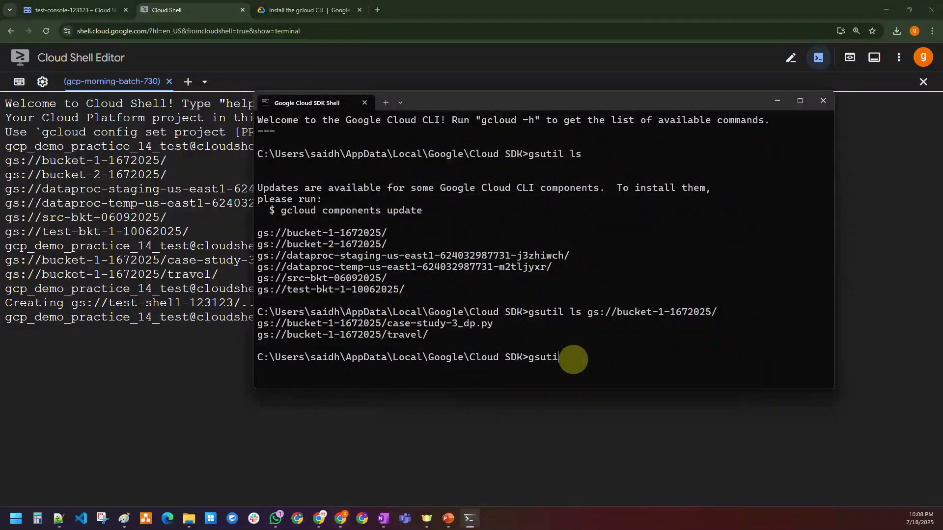
{"action": "type", "text": "l mb gs://"}
{"action": "type", "text": "test-sdk-123123"}
{"action": "key", "text": "Return"}
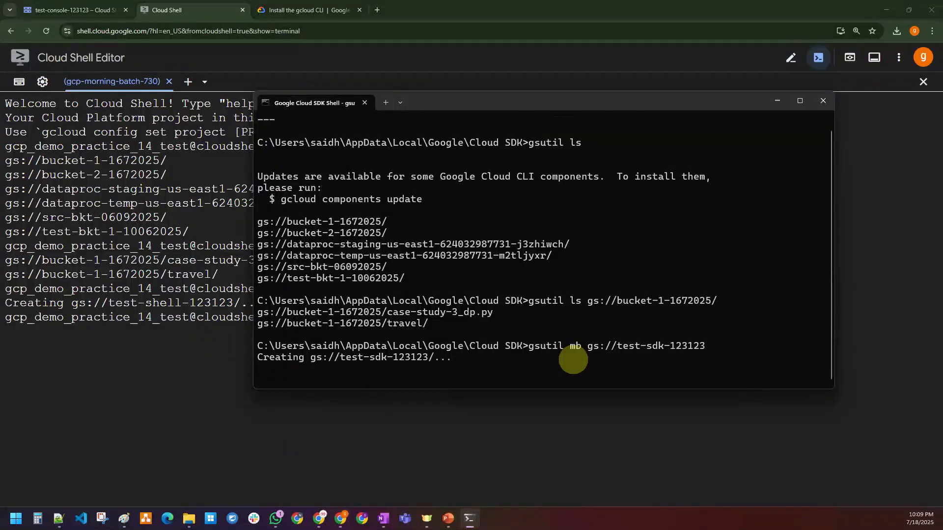
Step: Refresh the Console bucket list and select test-console-123123, test-shell-123123 and test-sdk-123123
{"action": "left_click", "coordinate": [81, 10]}
{"action": "left_click", "coordinate": [175, 118]}
{"action": "left_click", "coordinate": [339, 121]}
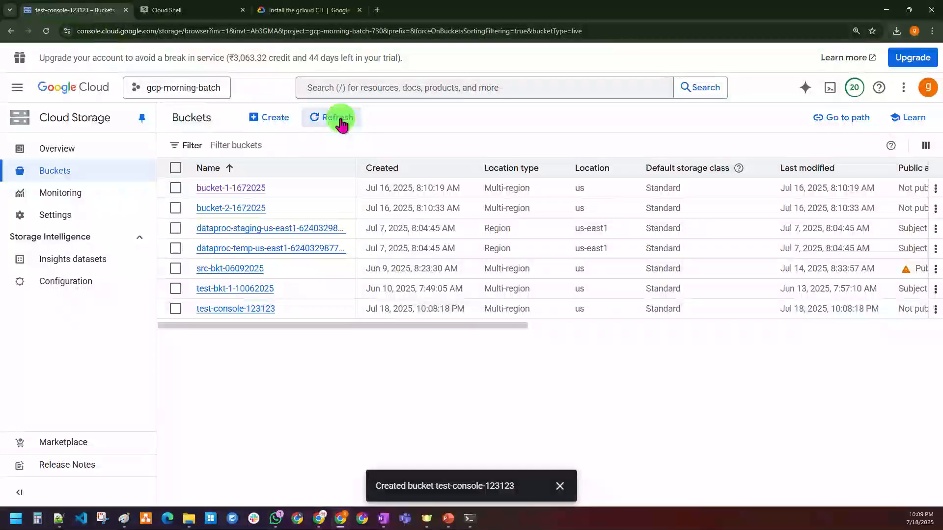
{"action": "left_click", "coordinate": [175, 309]}
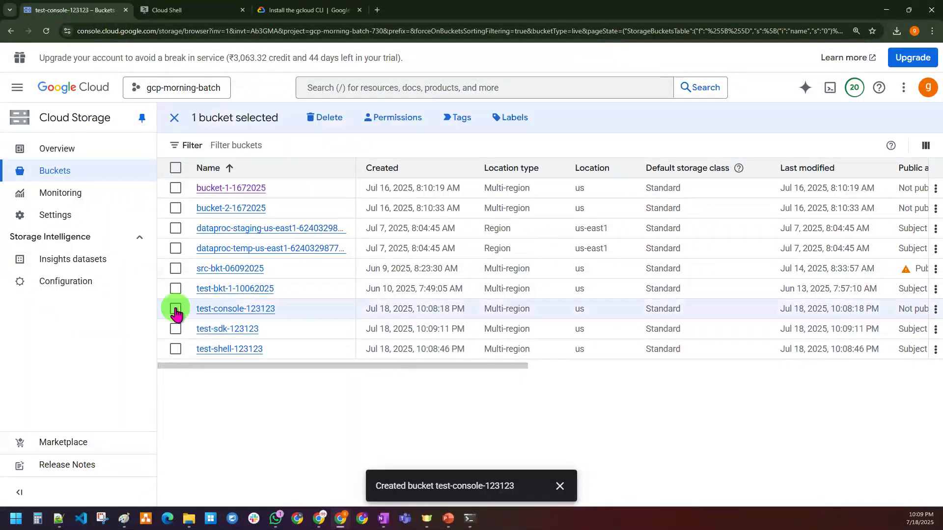
{"action": "left_click", "coordinate": [176, 350]}
{"action": "left_click", "coordinate": [175, 329]}
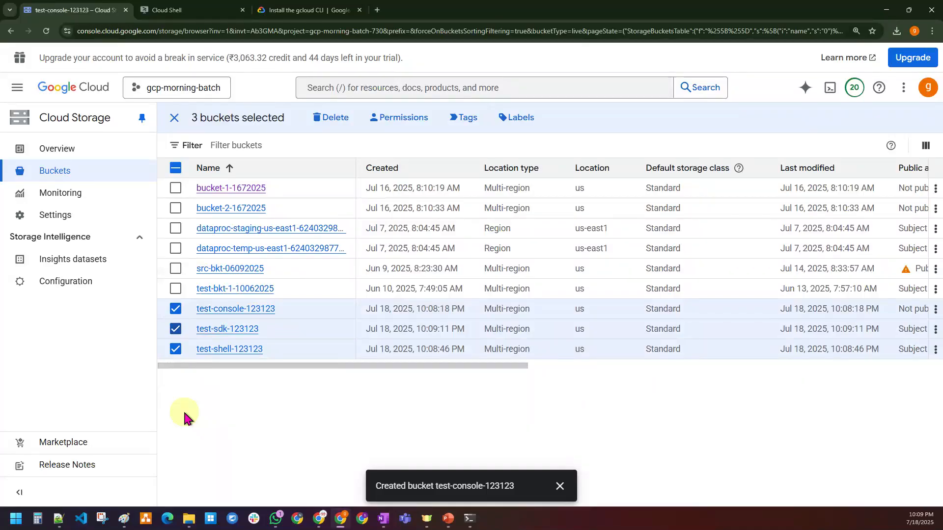
{"action": "left_click", "coordinate": [124, 521]}
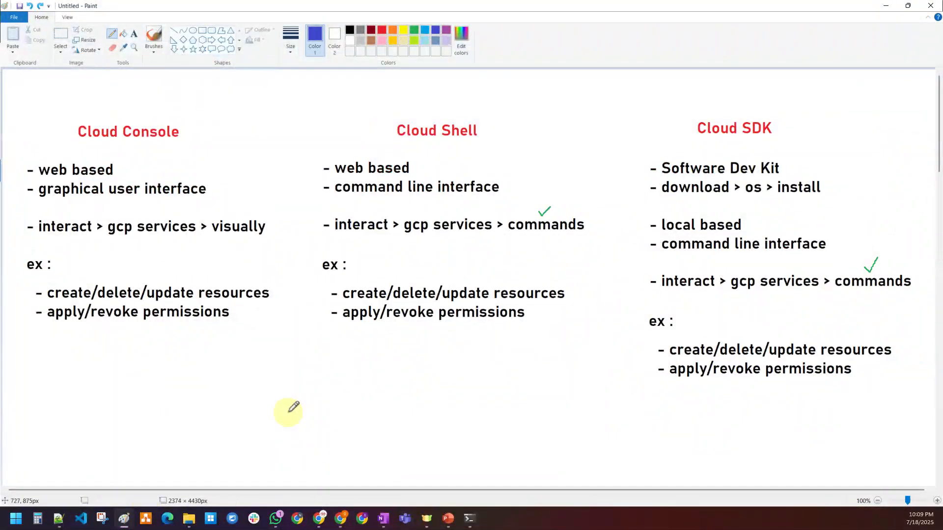
Step: Undo the green check marks beside 'commands' in the Shell and SDK notes
{"action": "key", "text": "ctrl+z"}
{"action": "key", "text": "ctrl+z"}
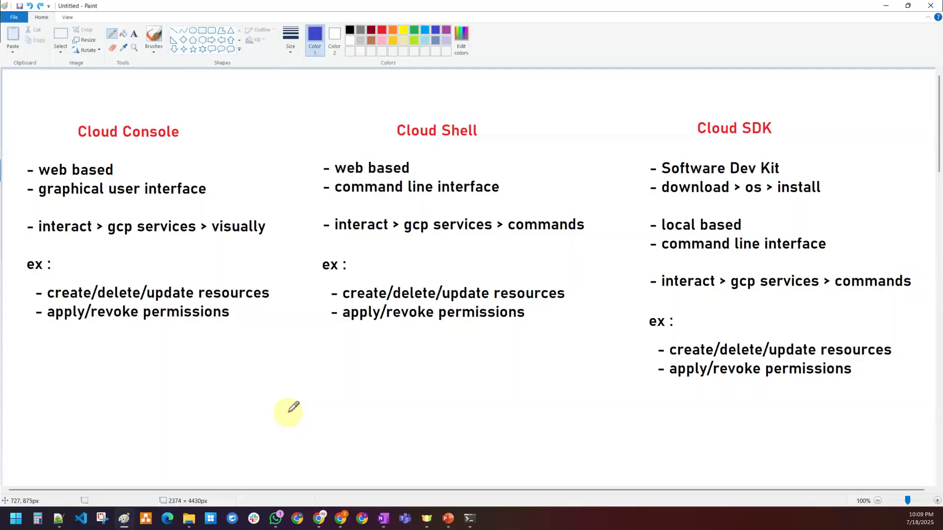